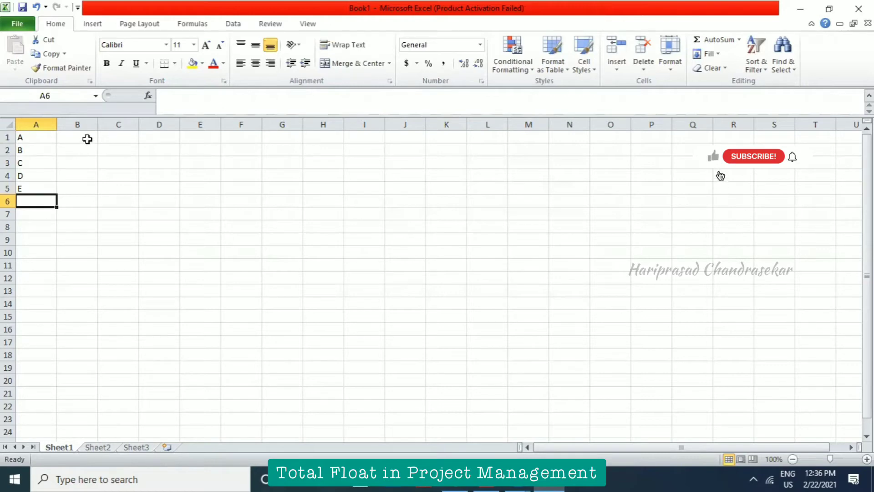
- Enter the predecessors -, A, A, "B, C" and D in B1:B5 beside activities A to E
{"action": "left_click", "coordinate": [86, 138]}
{"action": "type", "text": "-"}
{"action": "key", "text": "Return"}
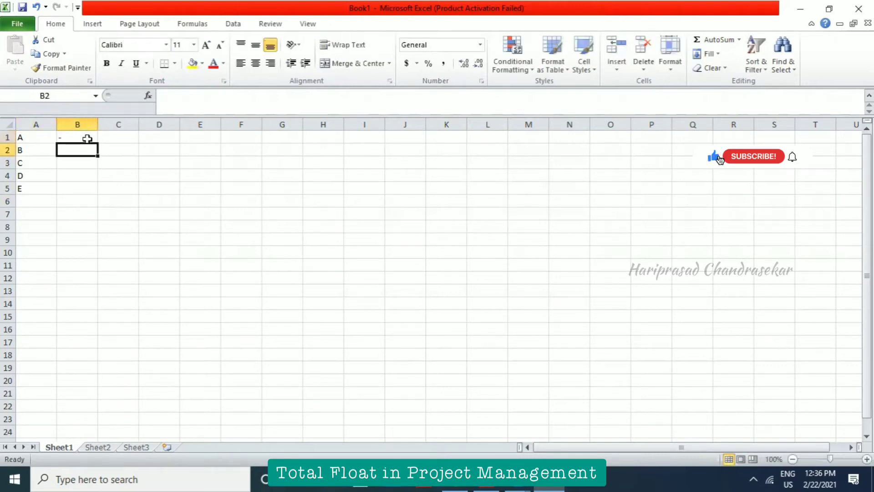
{"action": "type", "text": "A"}
{"action": "key", "text": "Return"}
{"action": "type", "text": "A"}
{"action": "key", "text": "Return"}
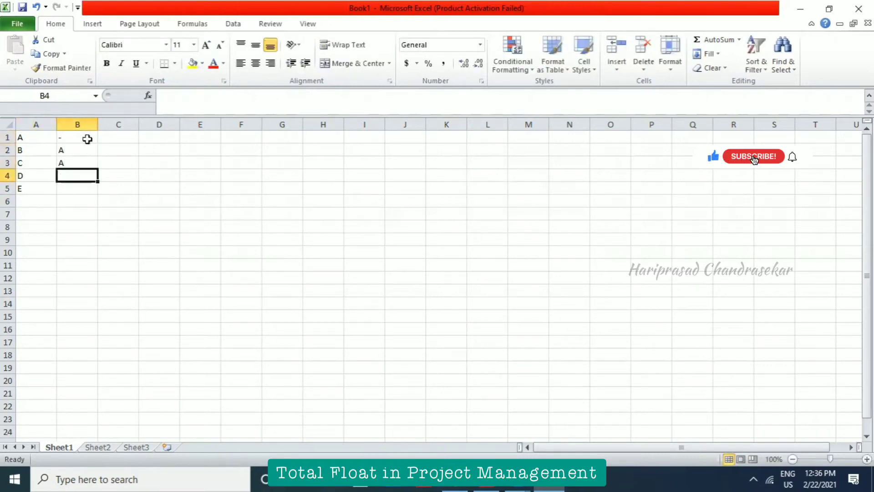
{"action": "type", "text": "B,"}
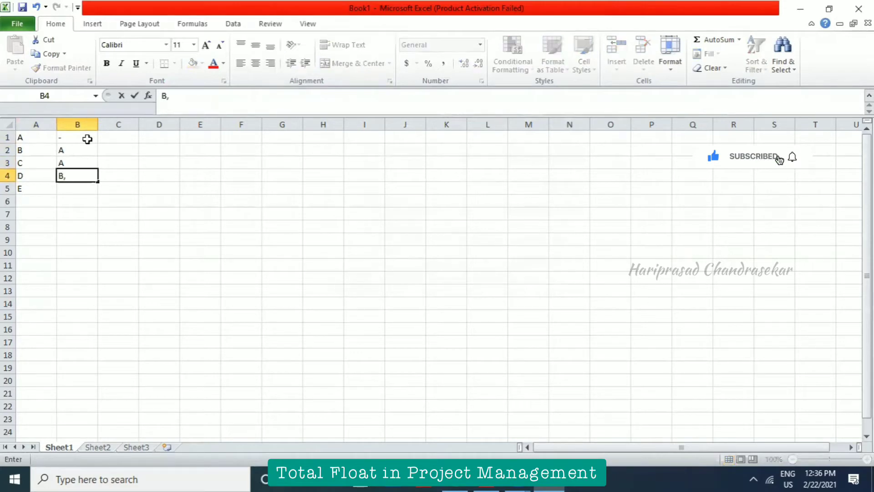
{"action": "type", "text": " C"}
{"action": "key", "text": "Return"}
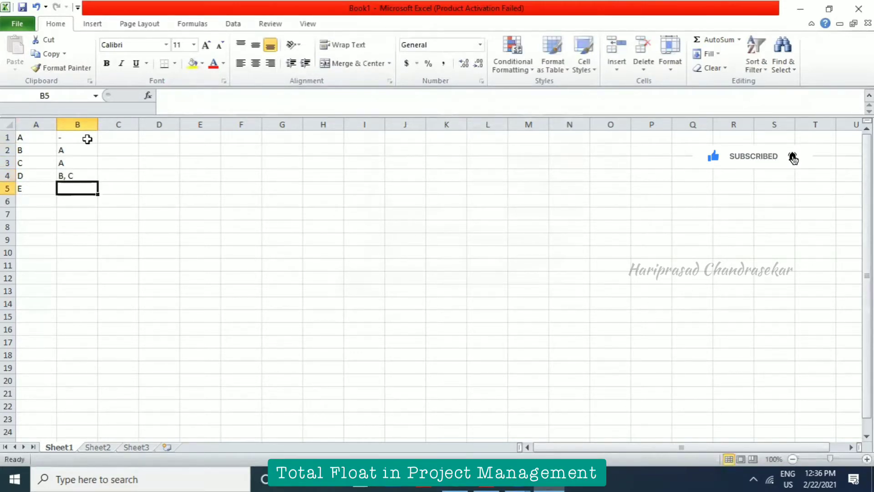
{"action": "type", "text": "D"}
{"action": "key", "text": "Return"}
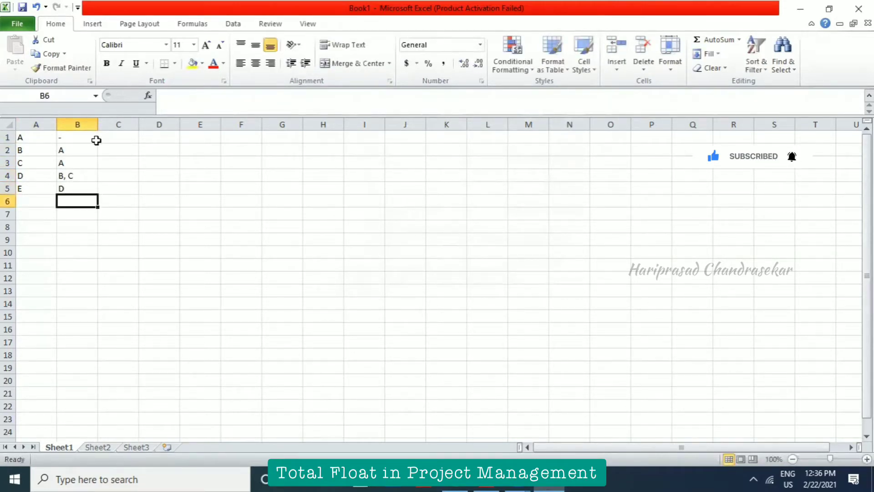
- Enter the activity durations 5, 3, 4, 2 and 3 in C1:C5
{"action": "left_click", "coordinate": [118, 137]}
{"action": "type", "text": "5"}
{"action": "key", "text": "Return"}
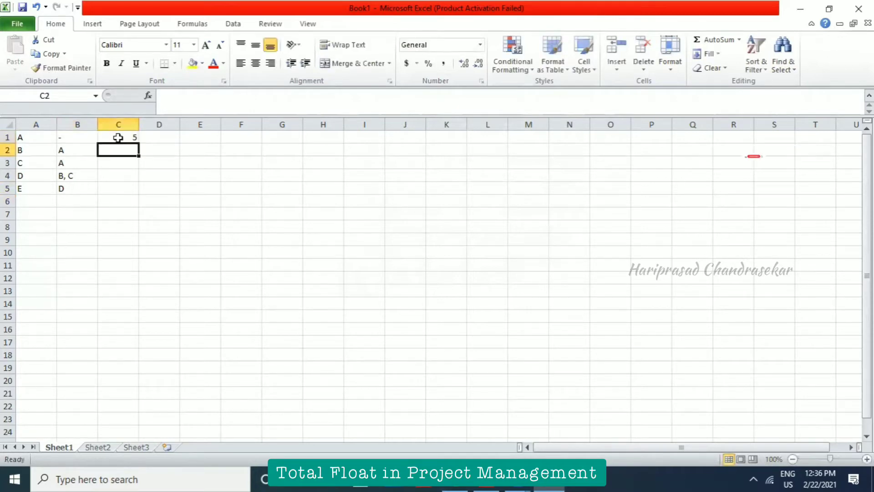
{"action": "type", "text": "3"}
{"action": "key", "text": "Return"}
{"action": "type", "text": "4"}
{"action": "key", "text": "Return"}
{"action": "type", "text": "2"}
{"action": "key", "text": "Return"}
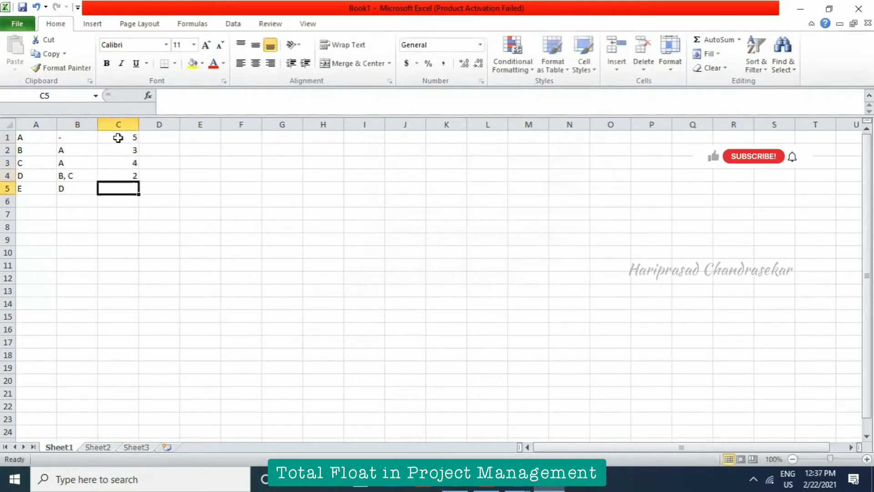
{"action": "type", "text": "3"}
{"action": "key", "text": "Return"}
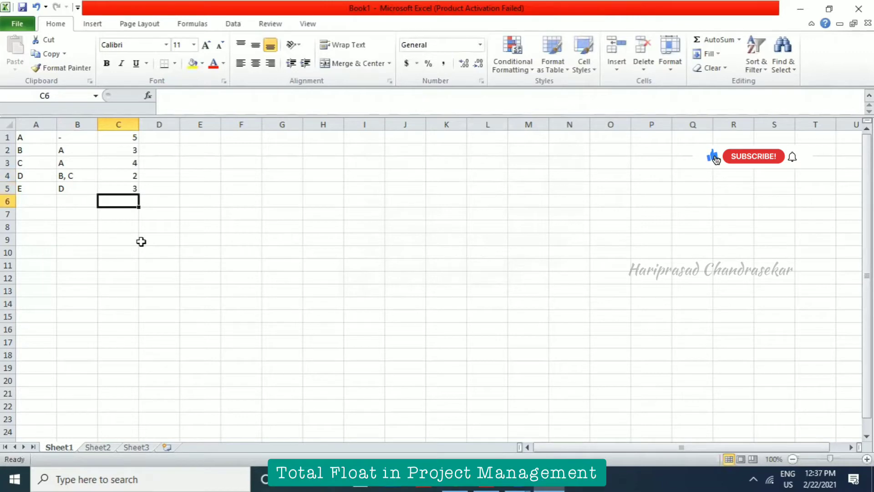
- Insert a blank row above the activity data and enter the heading ACTIVITY in A1
{"action": "left_click", "coordinate": [8, 138]}
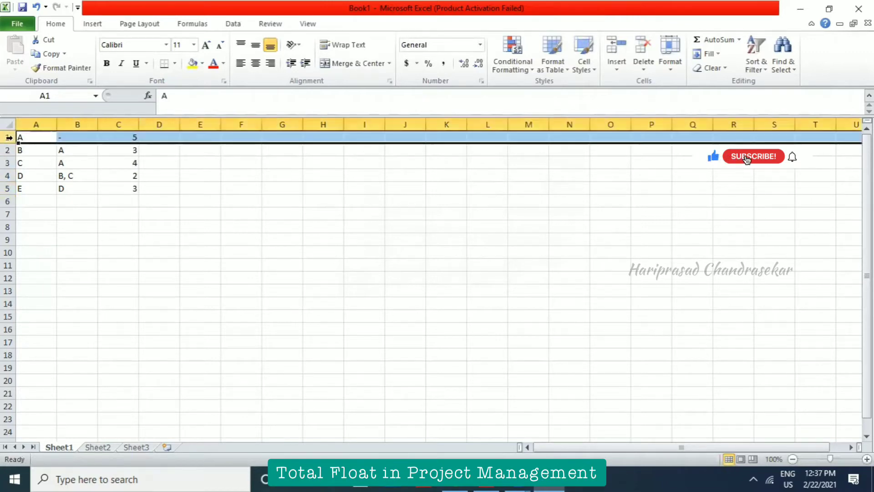
{"action": "right_click", "coordinate": [9, 138]}
{"action": "left_click", "coordinate": [40, 223]}
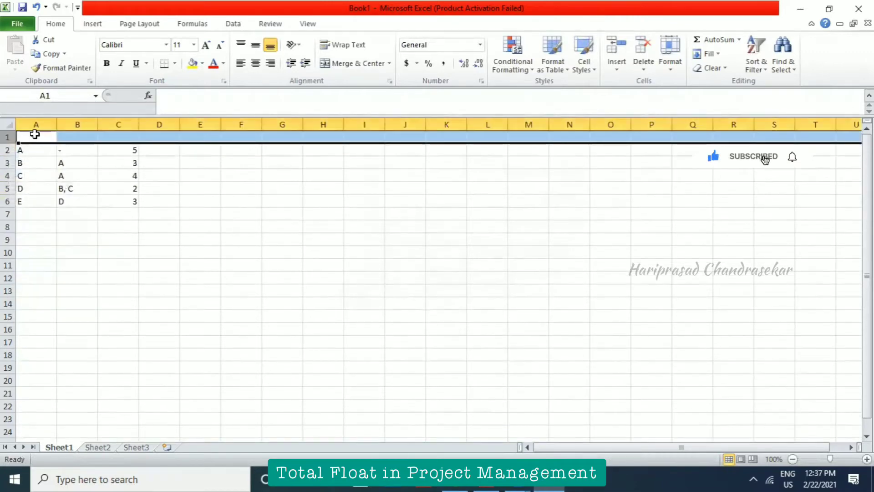
{"action": "type", "text": "ACTIV"}
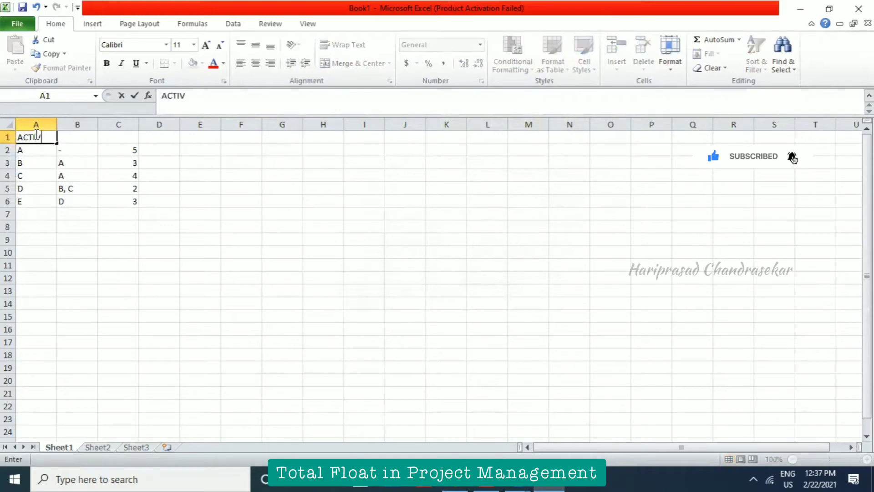
{"action": "type", "text": "ITY"}
- Enter the heading PREDECESSOR in B1 and fit column B's width to its contents
{"action": "left_click", "coordinate": [81, 139]}
{"action": "type", "text": "P"}
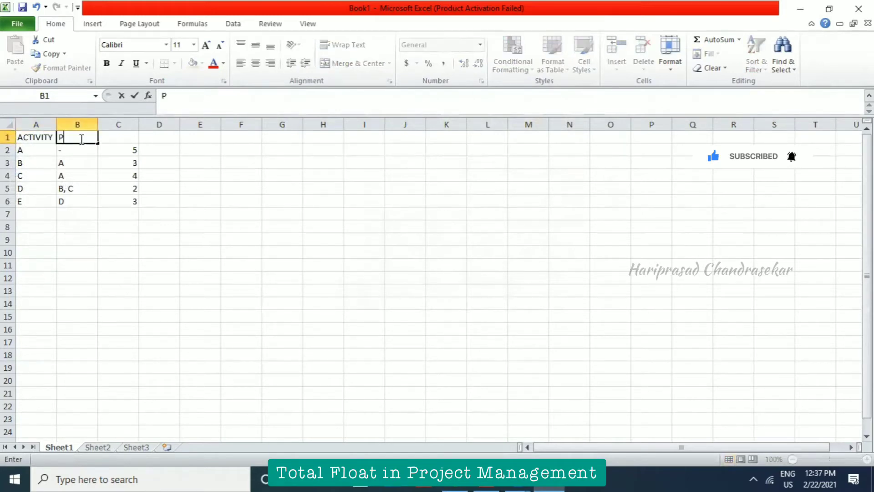
{"action": "type", "text": "REDECE"}
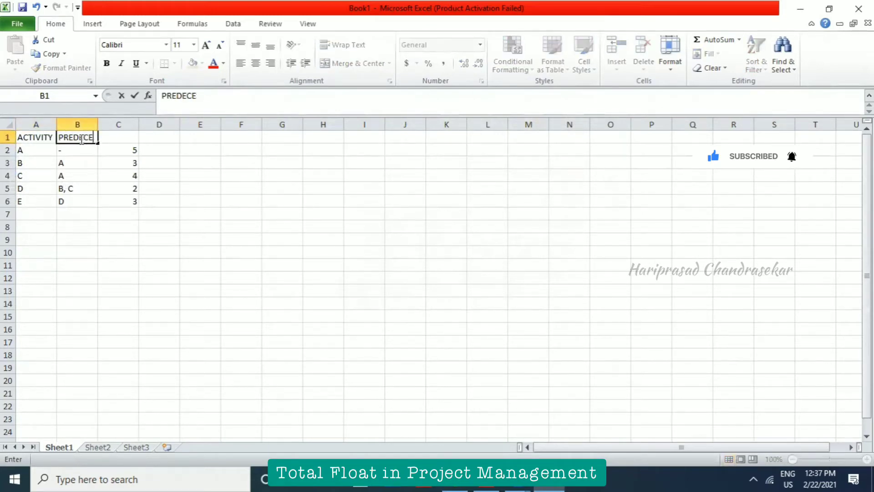
{"action": "type", "text": "SSOR"}
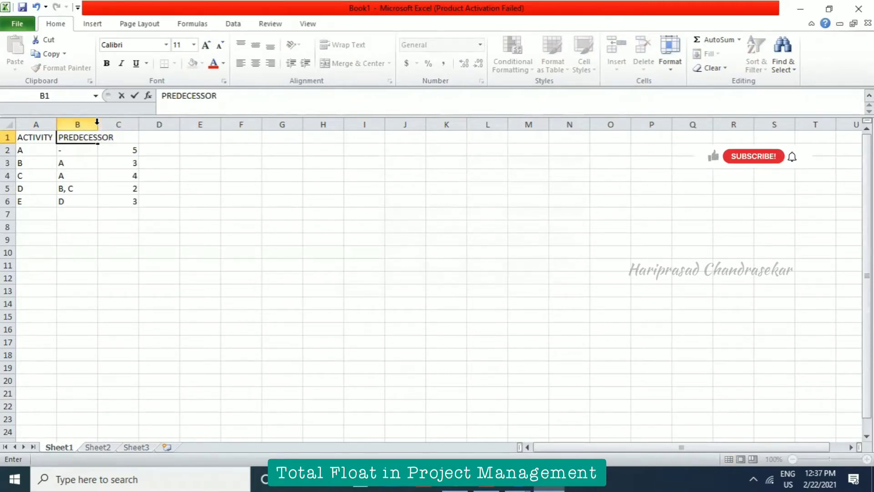
{"action": "left_click", "coordinate": [94, 124]}
{"action": "double_click", "coordinate": [97, 124]}
- Enter the heading DURATION in C1 and fit column C's width to its contents
{"action": "left_click", "coordinate": [137, 137]}
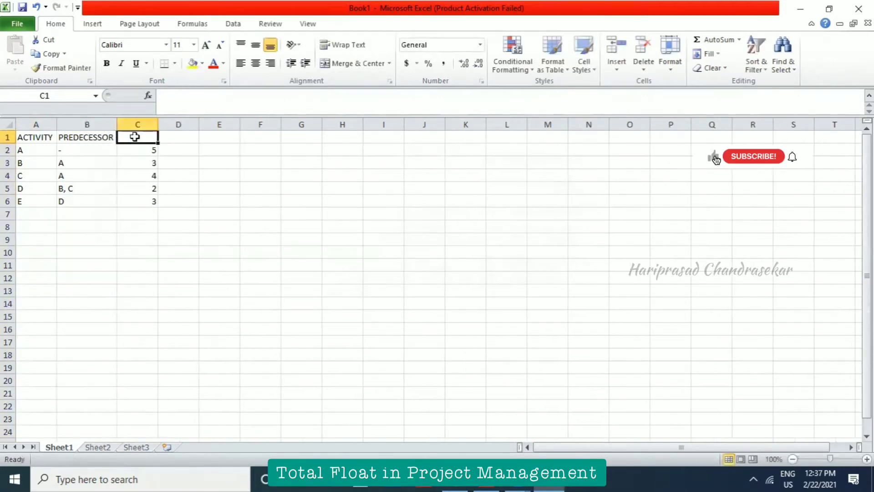
{"action": "type", "text": "DURATION"}
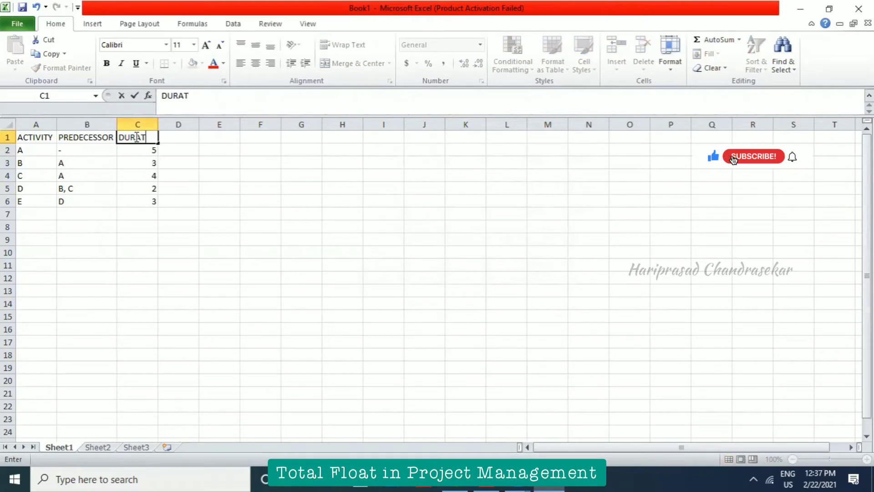
{"action": "left_click", "coordinate": [154, 124]}
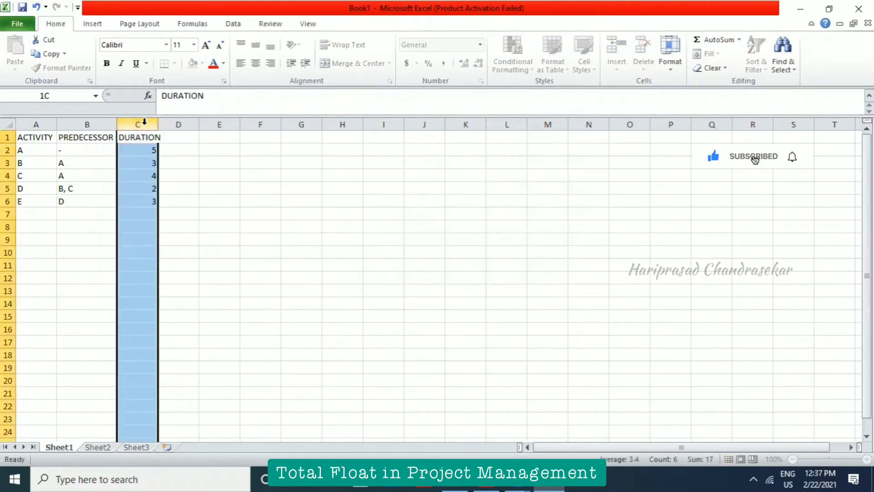
{"action": "double_click", "coordinate": [158, 124]}
{"action": "left_click", "coordinate": [94, 230]}
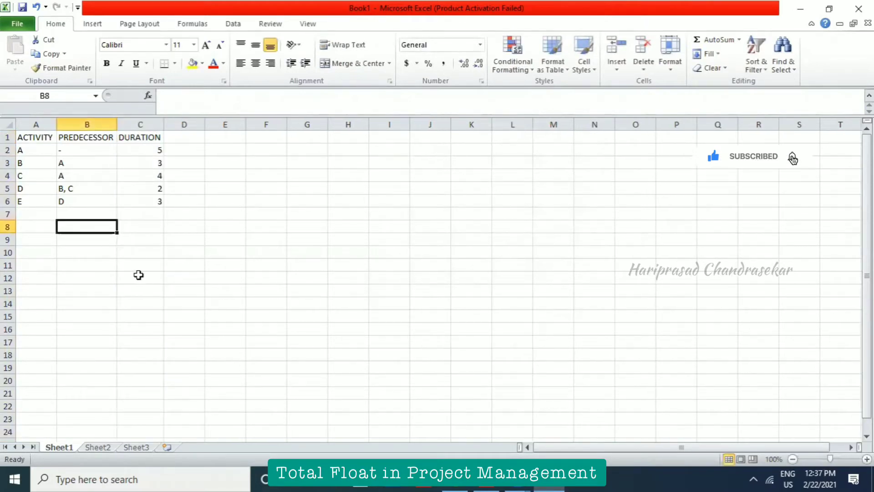
- Start activity A's network node in row 8 with 0 in E8, A in F8 and 5 in G8
{"action": "left_click", "coordinate": [267, 227]}
{"action": "type", "text": "A"}
{"action": "key", "text": "Return"}
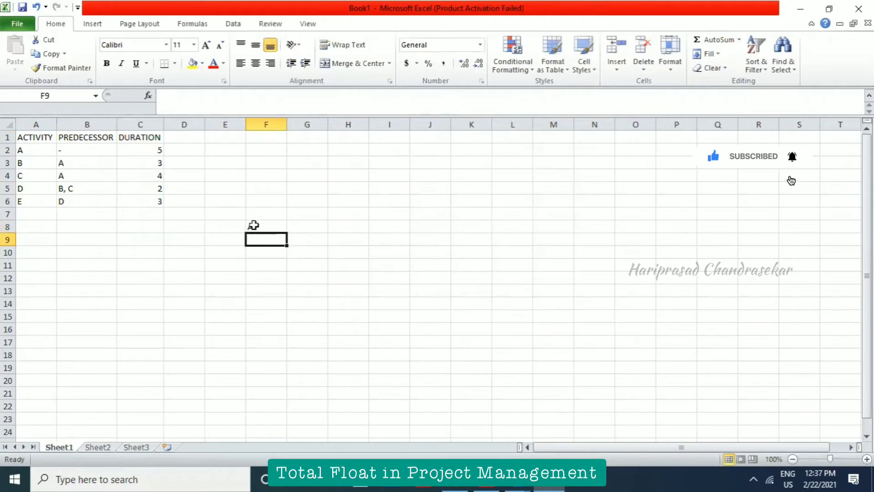
{"action": "left_click", "coordinate": [318, 213]}
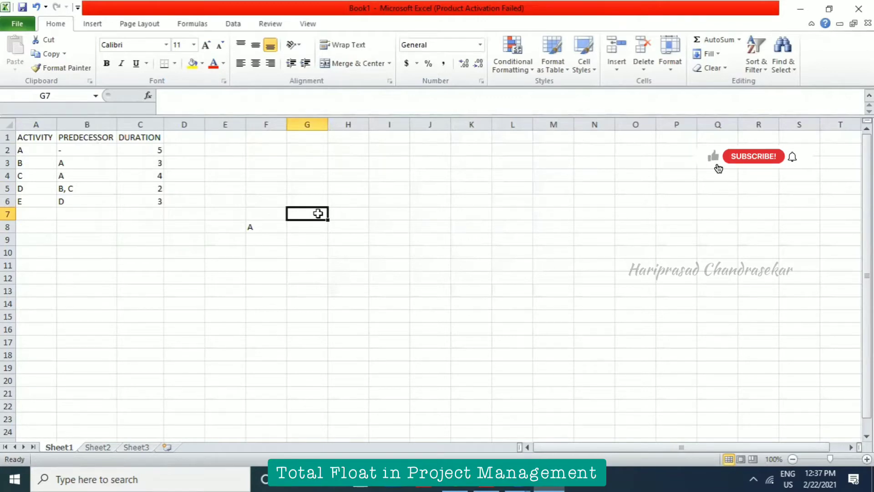
{"action": "left_click", "coordinate": [280, 228]}
{"action": "left_click", "coordinate": [296, 227]}
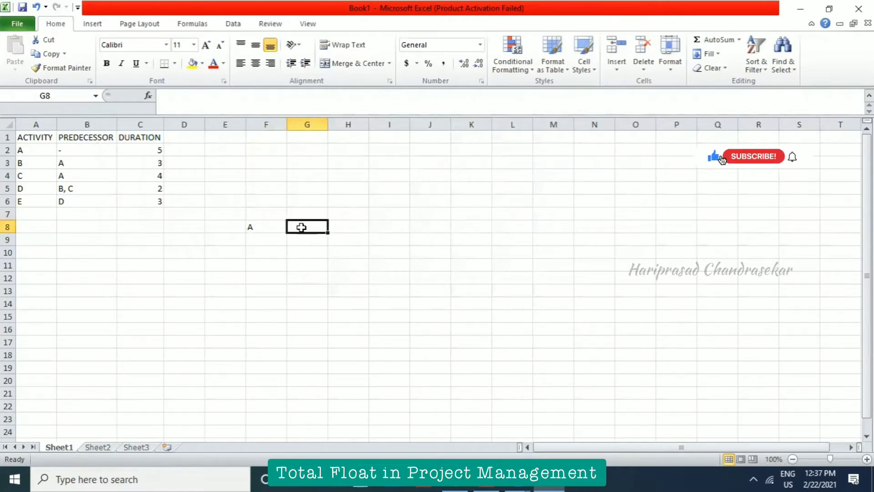
{"action": "type", "text": "5"}
{"action": "left_click", "coordinate": [268, 240]}
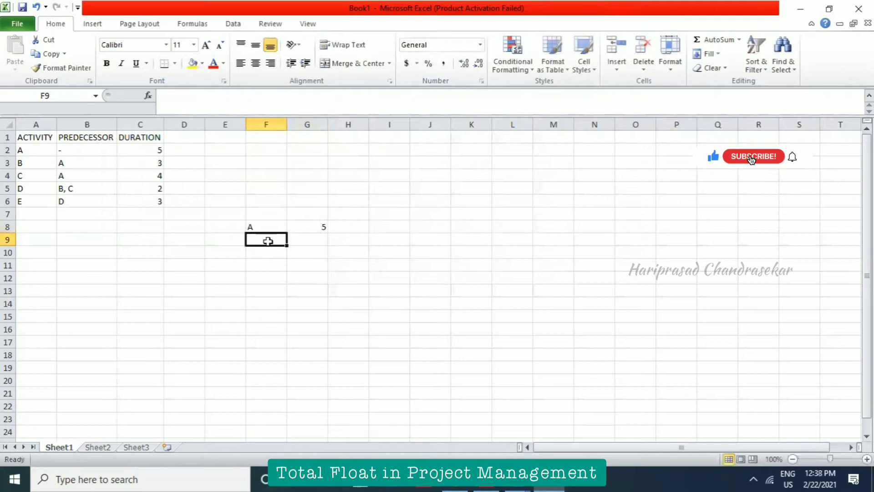
{"action": "left_click", "coordinate": [235, 229]}
{"action": "type", "text": "0"}
{"action": "left_click", "coordinate": [267, 232]}
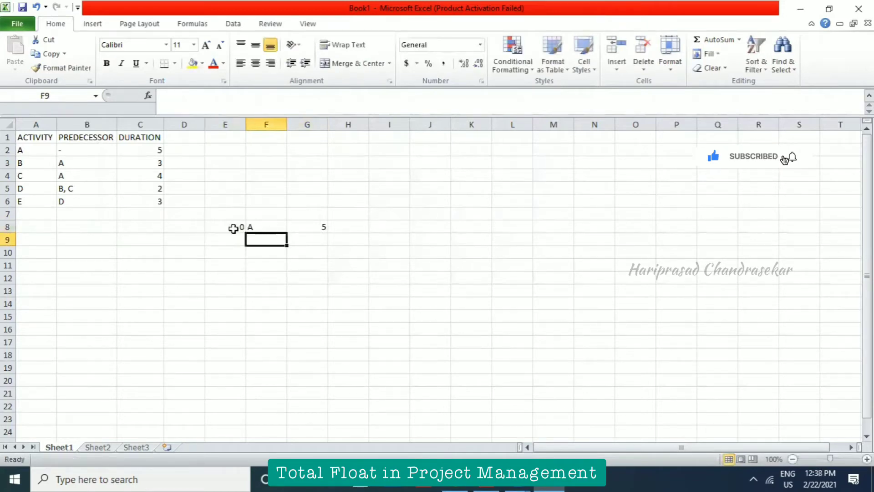
- Center the contents of all cells in the sheet horizontally
{"action": "left_click_drag", "start_coordinate": [233, 229], "coordinate": [298, 226]}
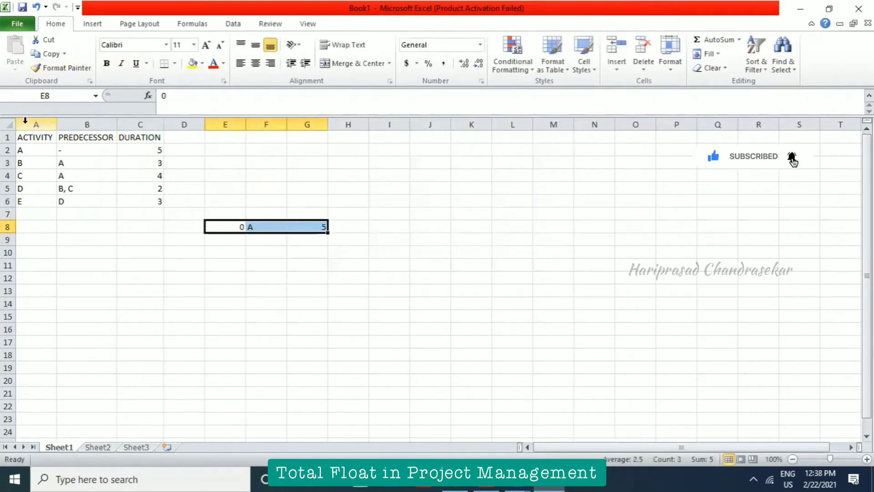
{"action": "left_click", "coordinate": [7, 124]}
{"action": "left_click", "coordinate": [255, 63]}
{"action": "left_click", "coordinate": [283, 226]}
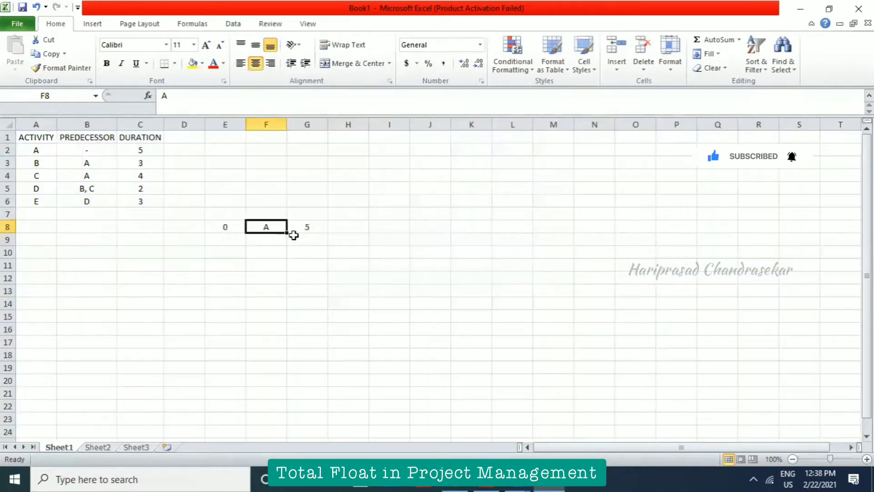
{"action": "left_click", "coordinate": [307, 228]}
{"action": "left_click", "coordinate": [237, 240]}
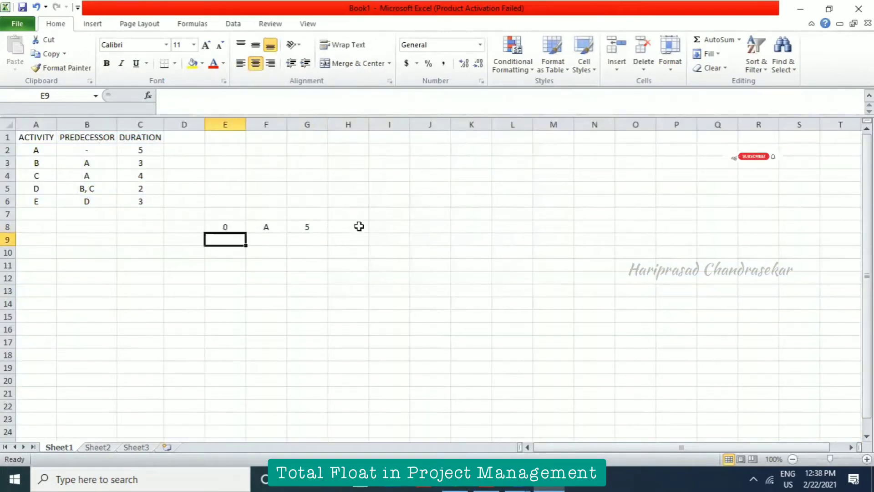
{"action": "left_click", "coordinate": [359, 226]}
- Apply All Borders to activity A's node in E8:G9
{"action": "left_click_drag", "start_coordinate": [225, 228], "coordinate": [307, 235]}
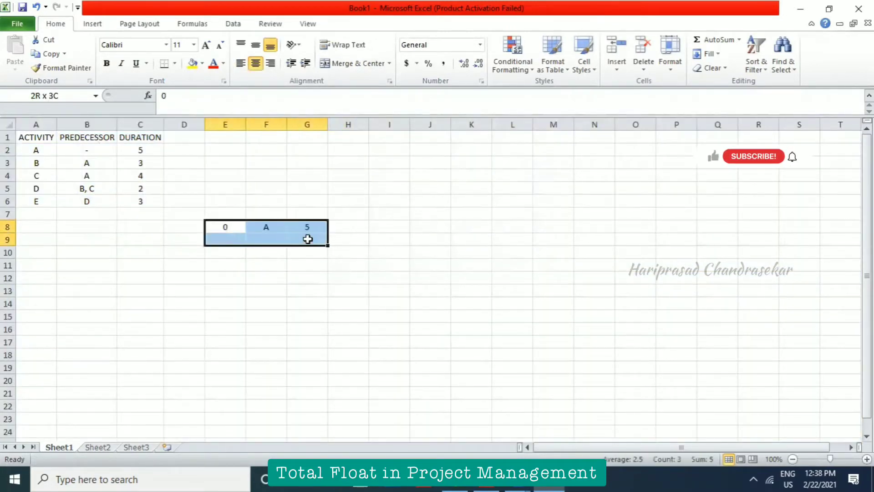
{"action": "left_click", "coordinate": [174, 64]}
{"action": "left_click", "coordinate": [196, 165]}
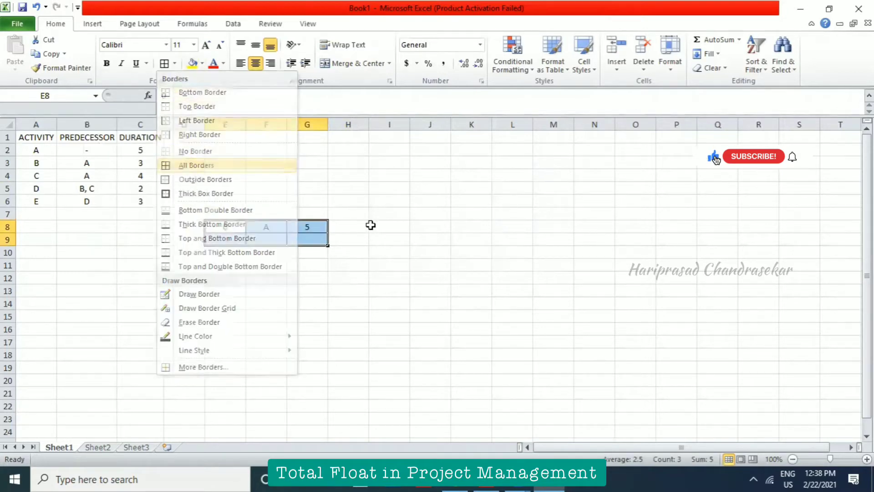
{"action": "left_click", "coordinate": [390, 226]}
- Copy the formatting of node E8:G9 to I5:K6 and I10:K11 with Format Painter
{"action": "left_click_drag", "start_coordinate": [239, 226], "coordinate": [312, 236]}
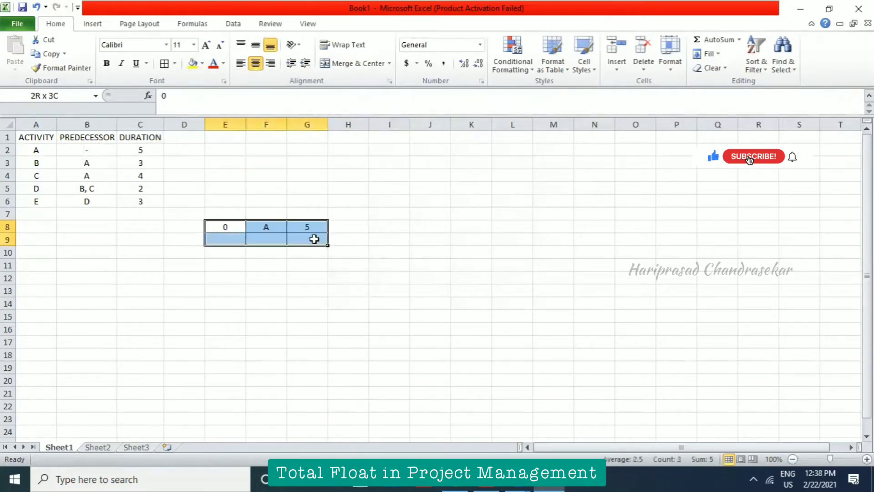
{"action": "left_click", "coordinate": [67, 68]}
{"action": "left_click", "coordinate": [400, 189]}
{"action": "left_click", "coordinate": [67, 67]}
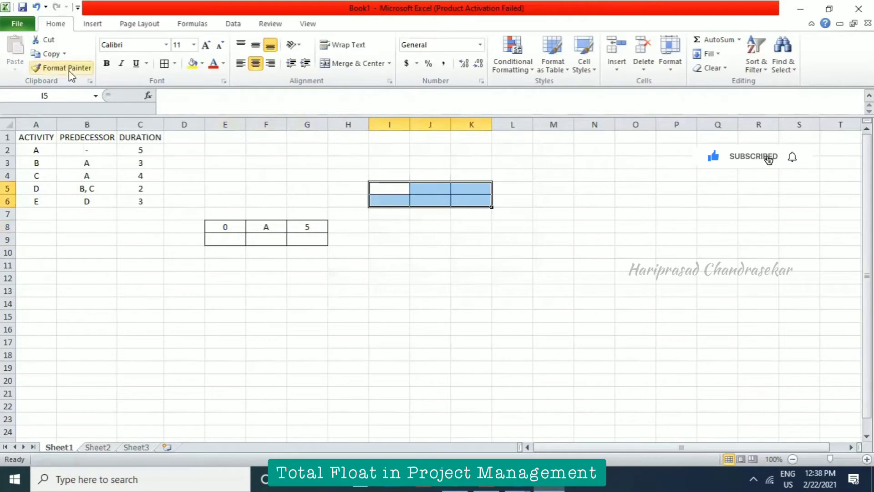
{"action": "left_click", "coordinate": [390, 252]}
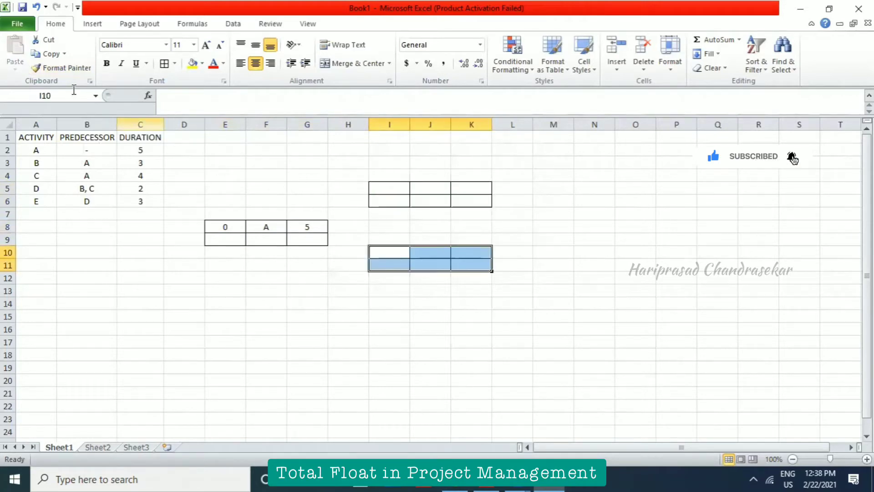
- Copy the formatting of node I10:K11 to M7:O8 and Q7:S8 with Format Painter
{"action": "left_click", "coordinate": [50, 56]}
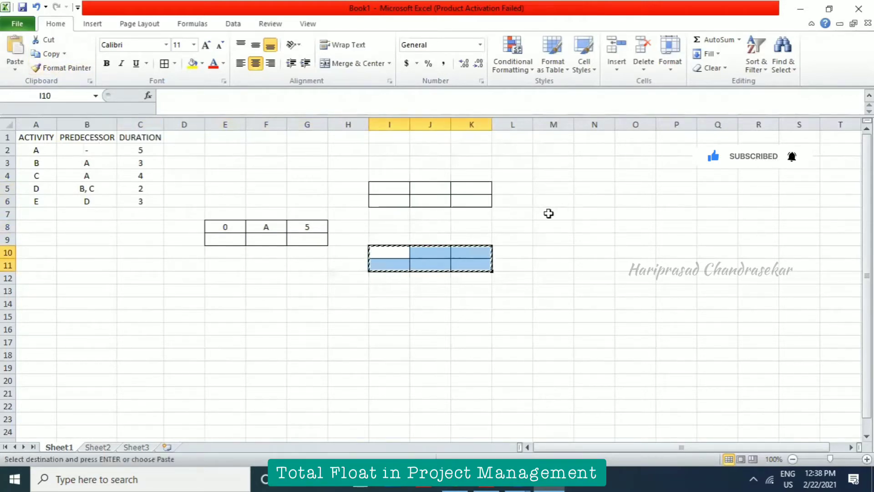
{"action": "left_click", "coordinate": [67, 68]}
{"action": "left_click", "coordinate": [547, 212]}
{"action": "left_click", "coordinate": [67, 67]}
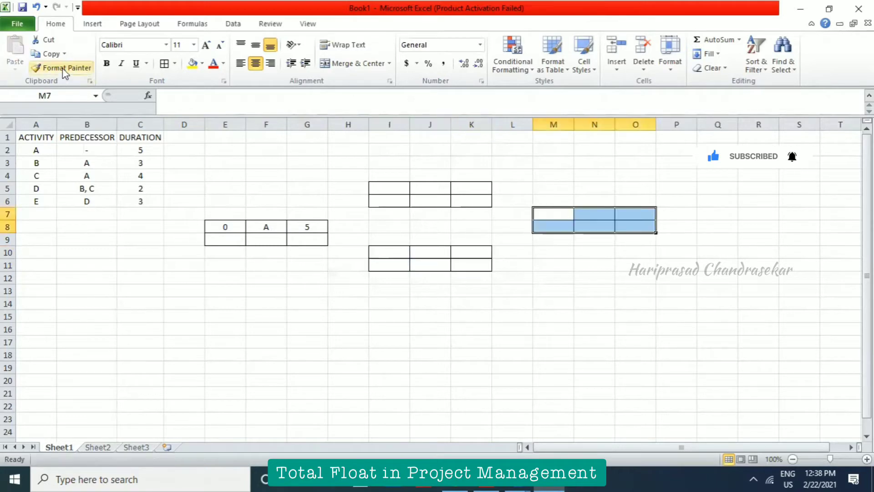
{"action": "left_click", "coordinate": [737, 209]}
{"action": "left_click", "coordinate": [676, 265]}
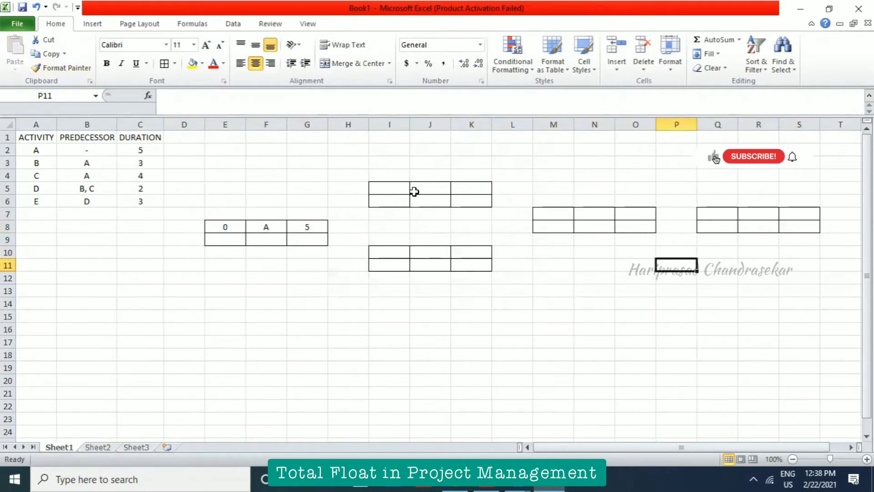
- Enter B as the activity label in J5 and 5 as its early start in I5
{"action": "left_click", "coordinate": [437, 185]}
{"action": "type", "text": "B"}
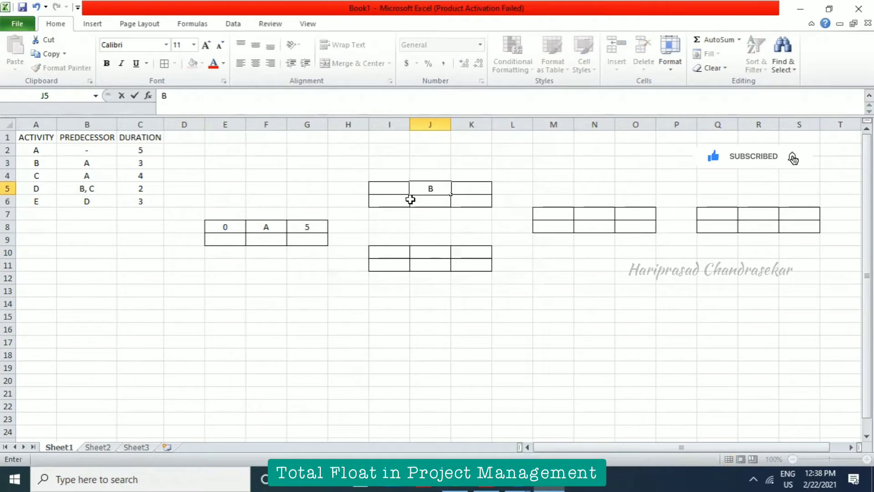
{"action": "left_click", "coordinate": [390, 187]}
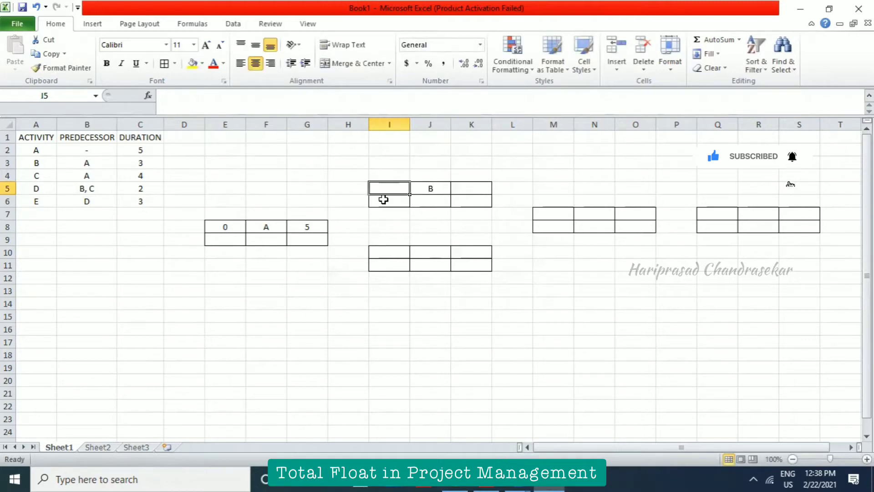
{"action": "type", "text": "5"}
- Calculate activity B's early finish in K5 with =I5+3 and link its early start in I5 to G8
{"action": "left_click", "coordinate": [481, 188]}
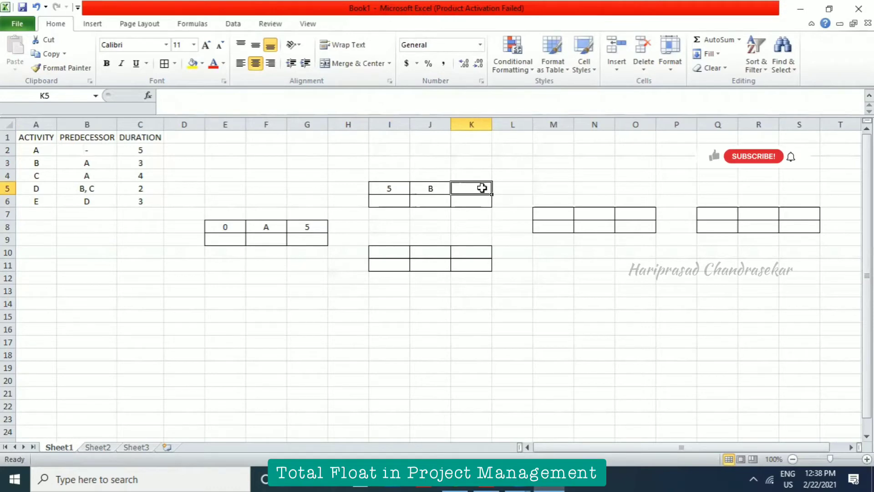
{"action": "type", "text": "="}
{"action": "left_click", "coordinate": [389, 188]}
{"action": "type", "text": "+3"}
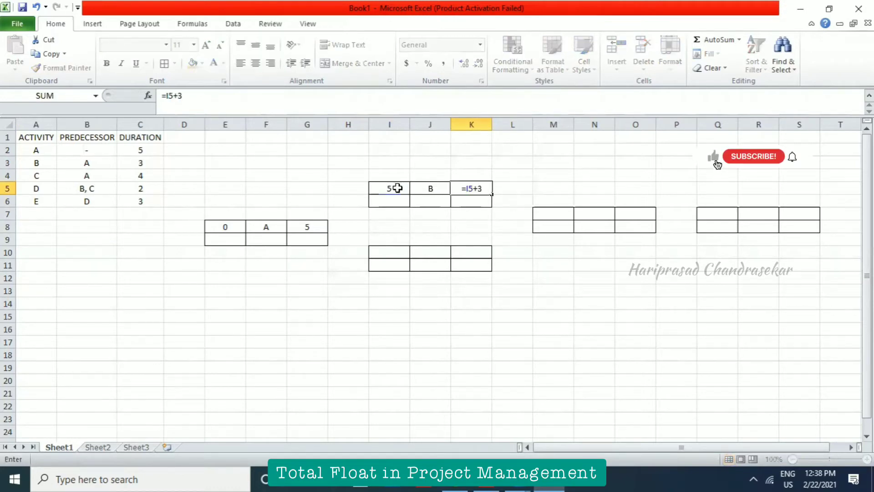
{"action": "left_click", "coordinate": [390, 186]}
{"action": "type", "text": "="}
{"action": "left_click", "coordinate": [307, 226]}
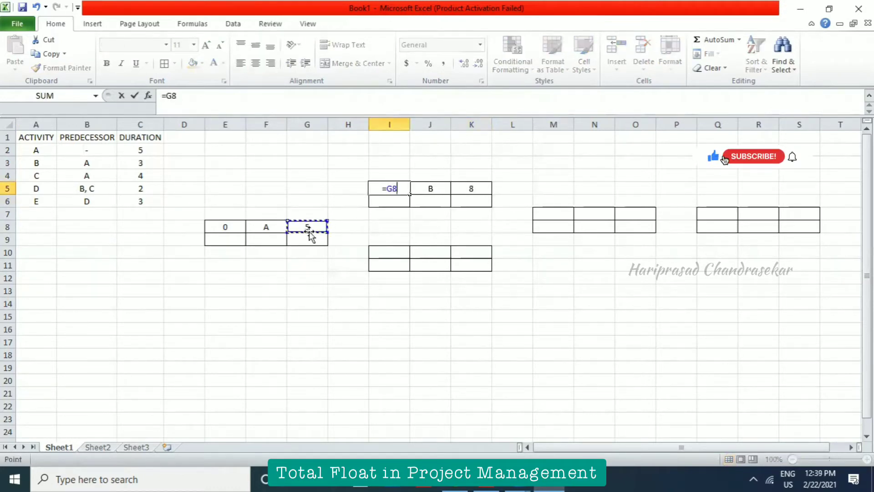
{"action": "key", "text": "Return"}
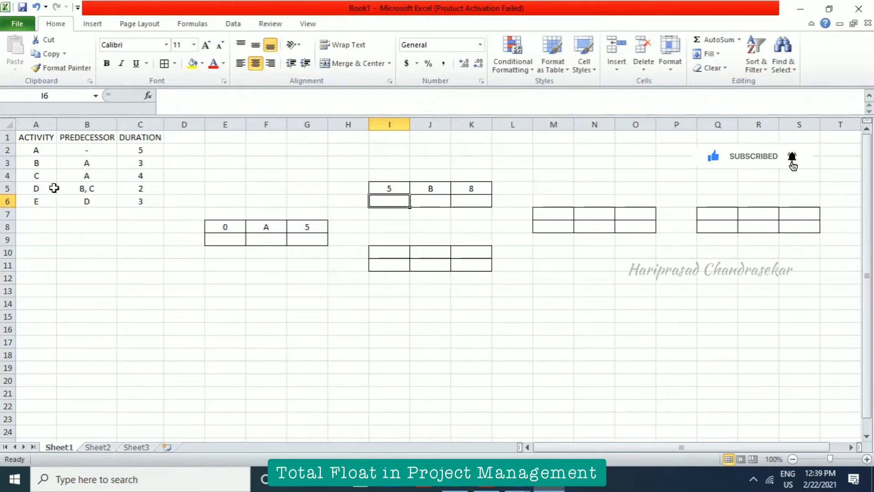
- Enter C as the activity label of the node below B, in J10
{"action": "left_click", "coordinate": [441, 248]}
{"action": "type", "text": "C"}
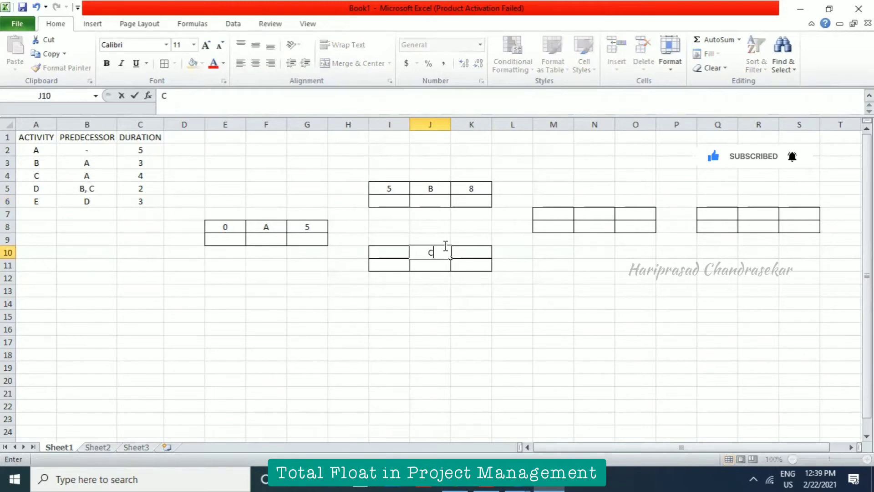
{"action": "key", "text": "Return"}
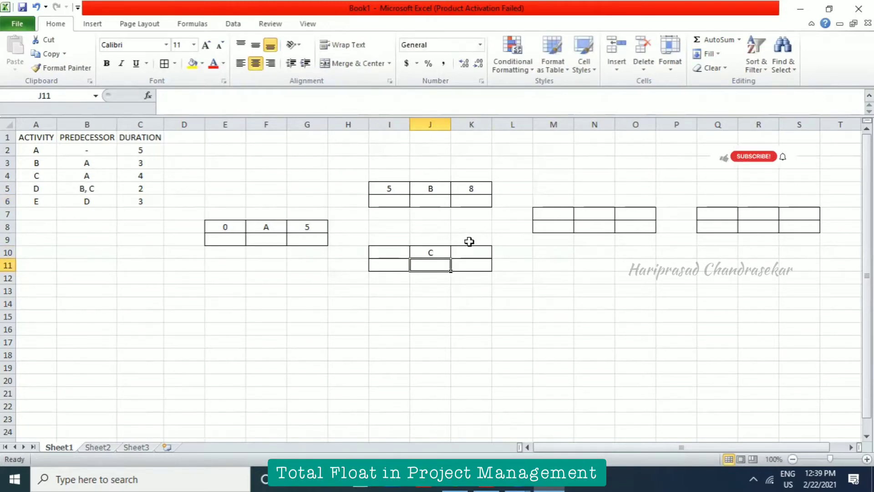
- Enter 5 as activity A's duration in F9
{"action": "left_click", "coordinate": [445, 201]}
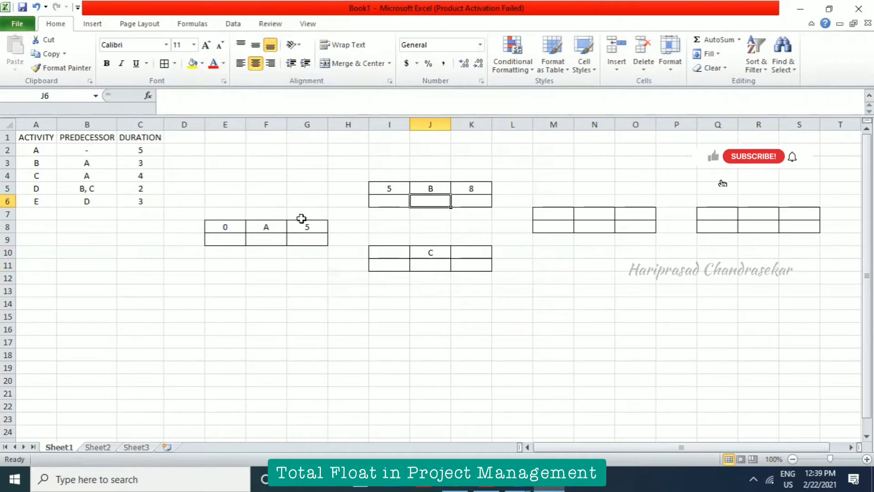
{"action": "left_click", "coordinate": [268, 238]}
{"action": "type", "text": "5"}
- Link activity B's duration in J6 to C3 and activity A's duration in F9 to C2 of the table
{"action": "left_click", "coordinate": [428, 201]}
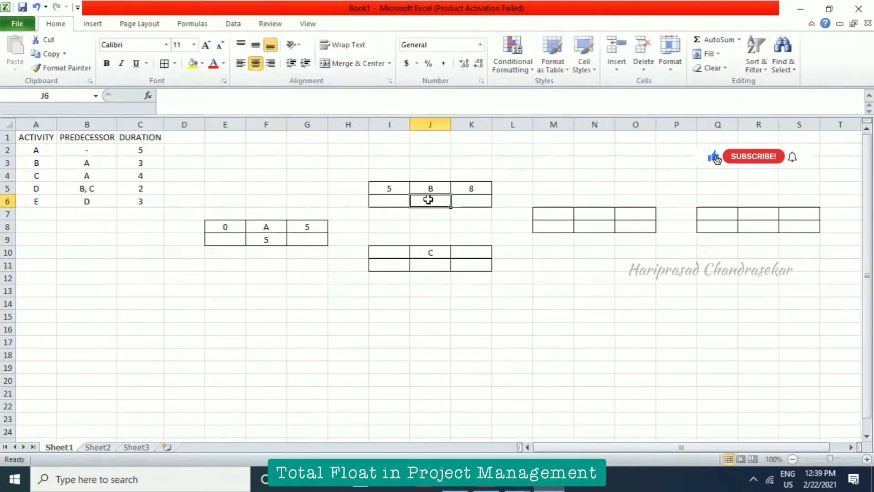
{"action": "type", "text": "="}
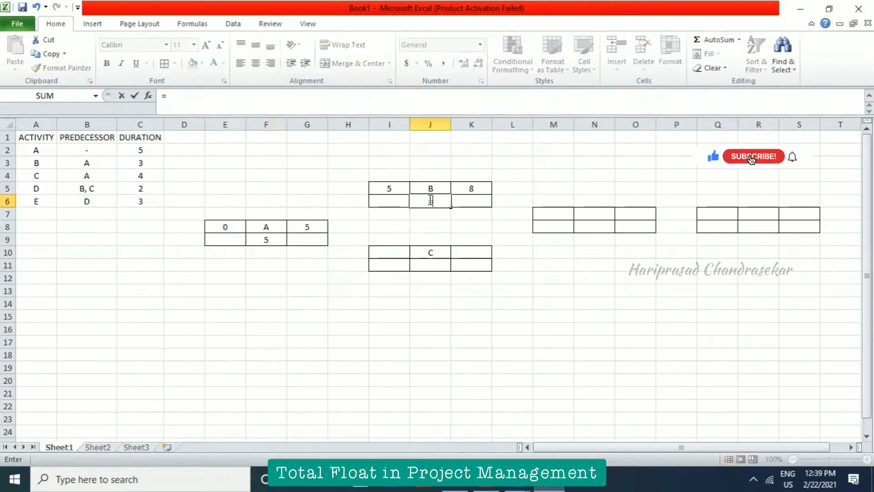
{"action": "left_click", "coordinate": [131, 160]}
{"action": "key", "text": "Return"}
{"action": "left_click", "coordinate": [268, 239]}
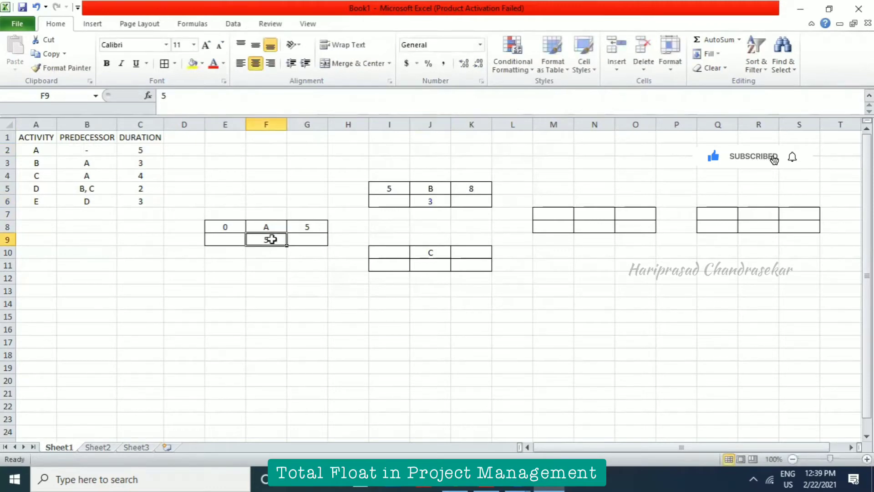
{"action": "type", "text": "="}
{"action": "left_click", "coordinate": [136, 148]}
{"action": "key", "text": "Return"}
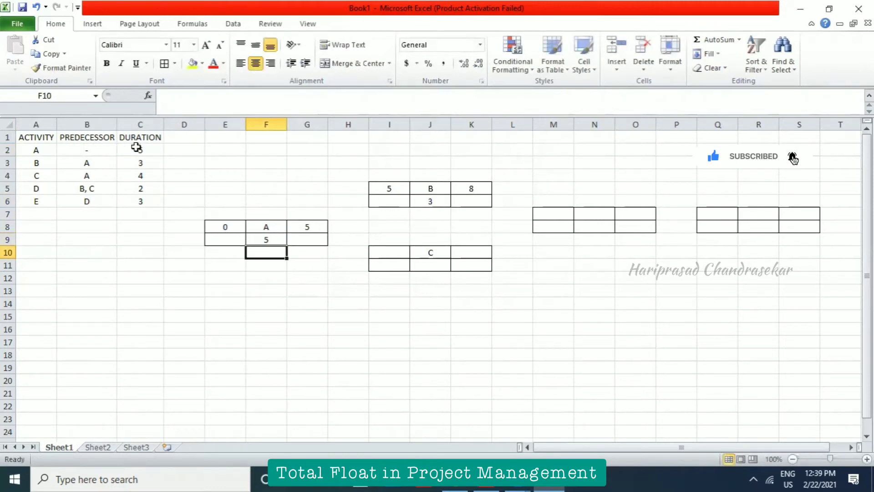
- Link activity C's duration in J11 to C4 and its early start in I10 to A's early finish in G8
{"action": "left_click", "coordinate": [429, 262]}
{"action": "type", "text": "="}
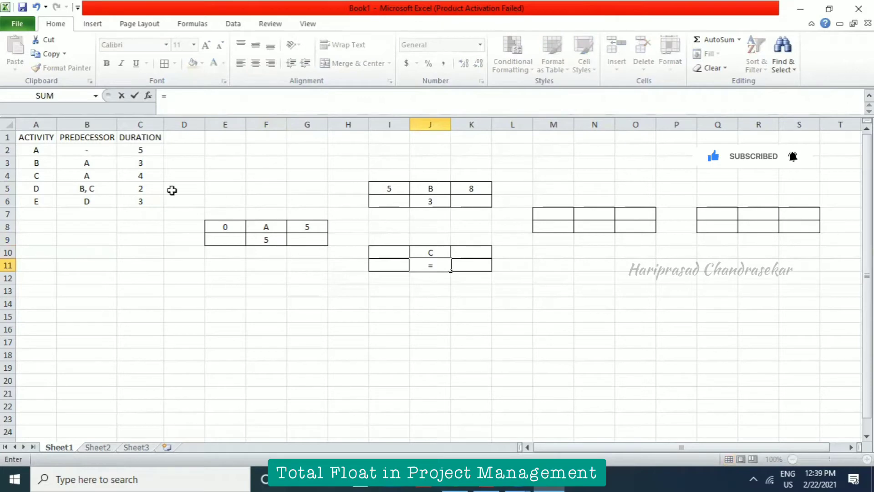
{"action": "left_click", "coordinate": [141, 174]}
{"action": "key", "text": "Return"}
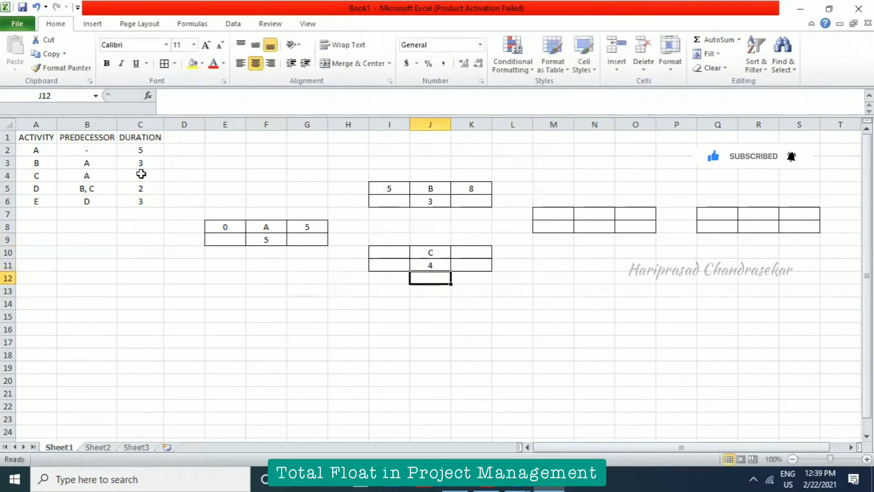
{"action": "left_click", "coordinate": [405, 252]}
{"action": "type", "text": "="}
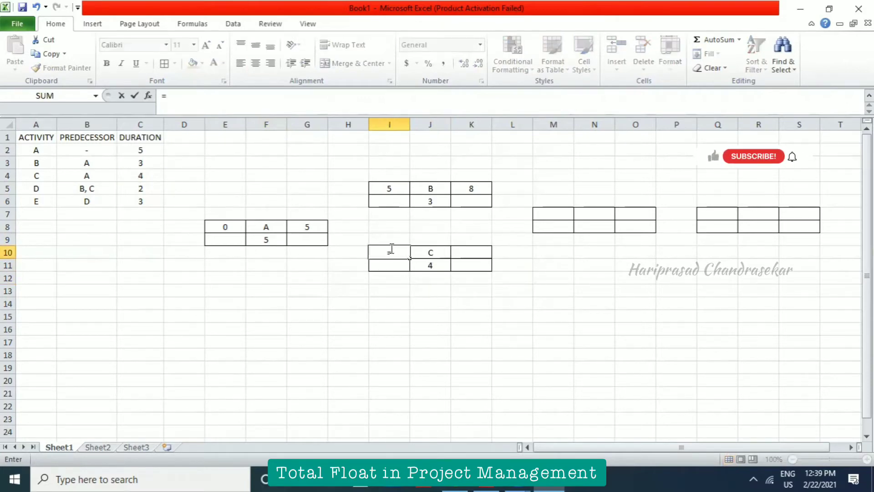
{"action": "left_click", "coordinate": [313, 226]}
{"action": "key", "text": "Return"}
- Calculate activity C's early finish in K10 with the formula =I10+J11
{"action": "left_click", "coordinate": [469, 250]}
{"action": "type", "text": "="}
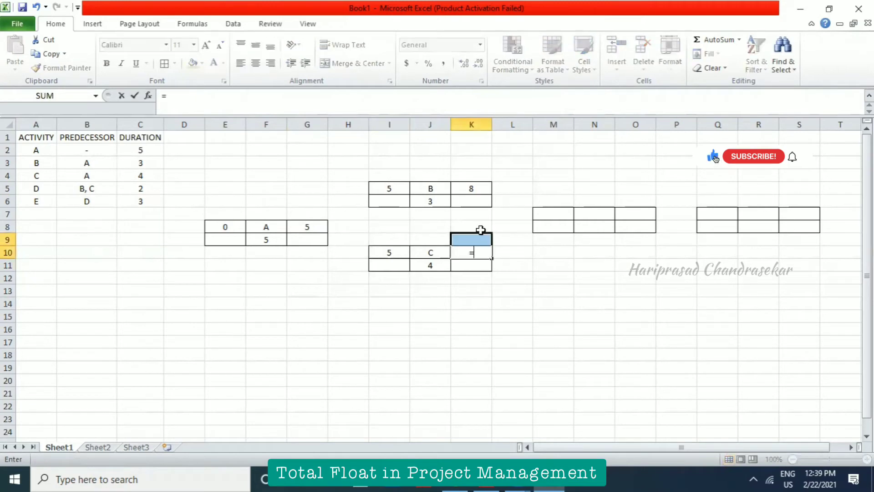
{"action": "left_click", "coordinate": [390, 253]}
{"action": "type", "text": "+"}
{"action": "left_click", "coordinate": [433, 266]}
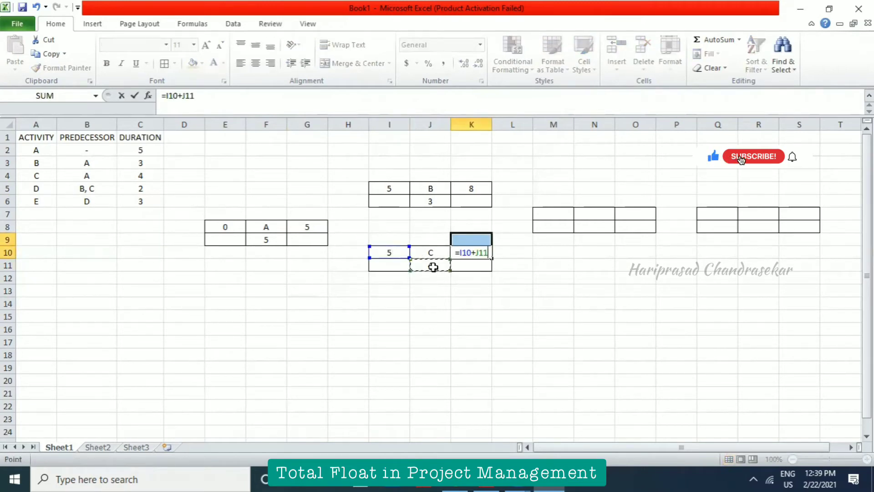
{"action": "key", "text": "Return"}
{"action": "left_click", "coordinate": [418, 298]}
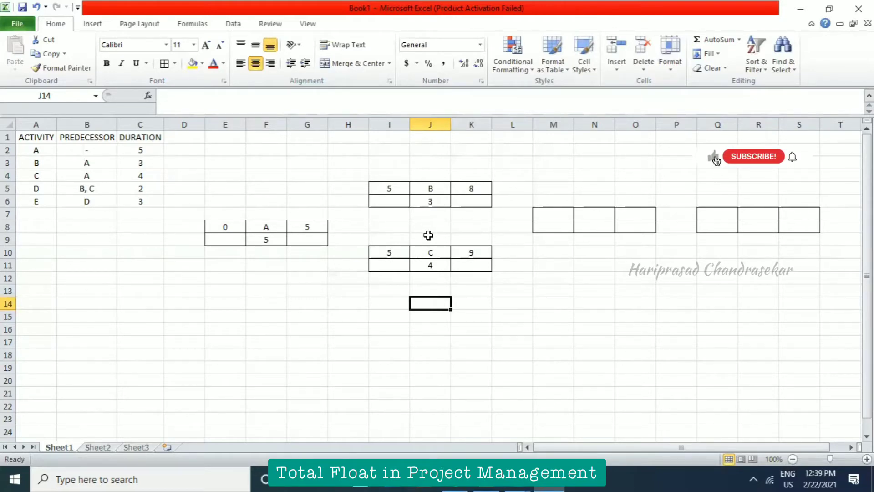
- Enter D as the activity label in N7 and its duration 2 in N8
{"action": "left_click", "coordinate": [595, 212]}
{"action": "type", "text": "D"}
{"action": "key", "text": "Return"}
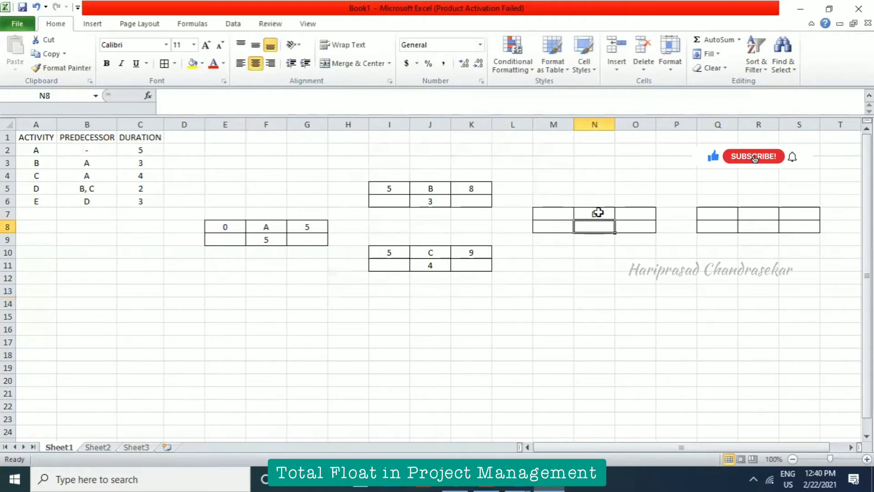
{"action": "type", "text": "2"}
{"action": "key", "text": "Return"}
- Link activity D's early start in M7 to activity C's early finish in K10
{"action": "left_click", "coordinate": [565, 215]}
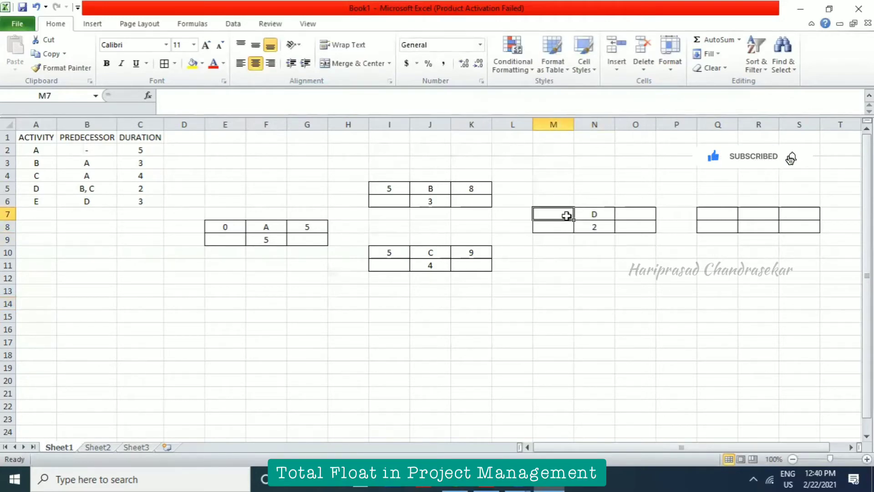
{"action": "left_click", "coordinate": [597, 226]}
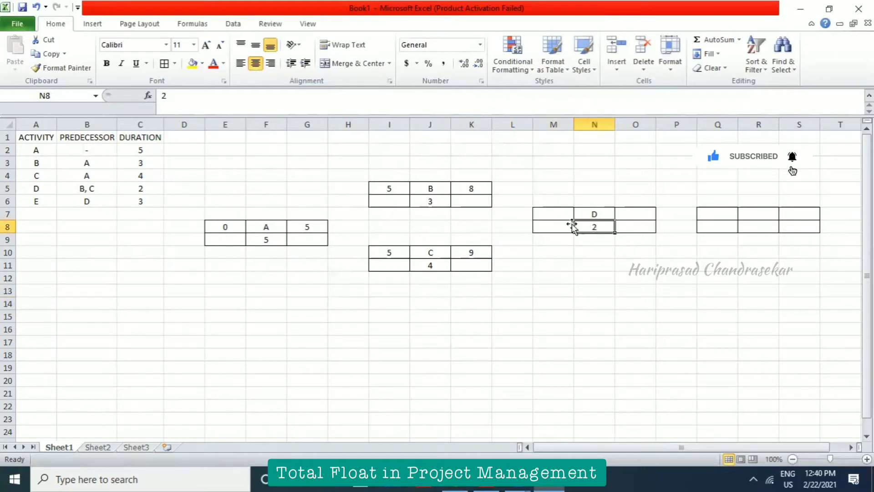
{"action": "left_click", "coordinate": [556, 213]}
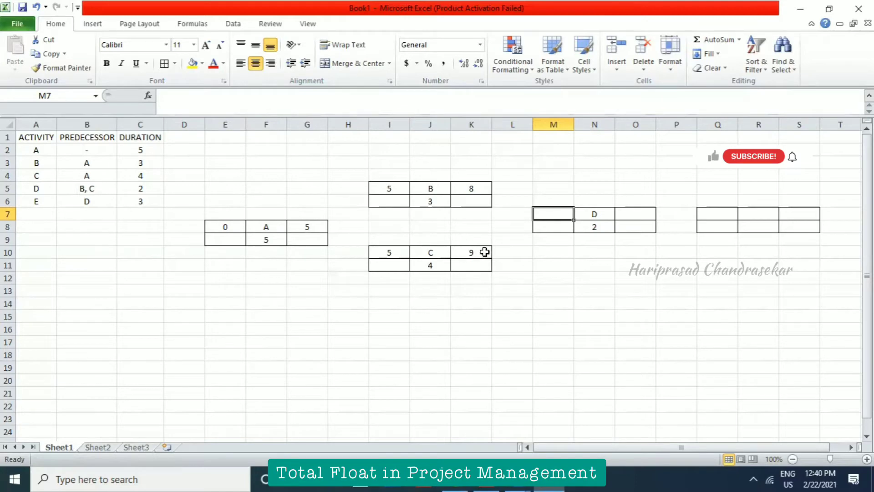
{"action": "type", "text": "="}
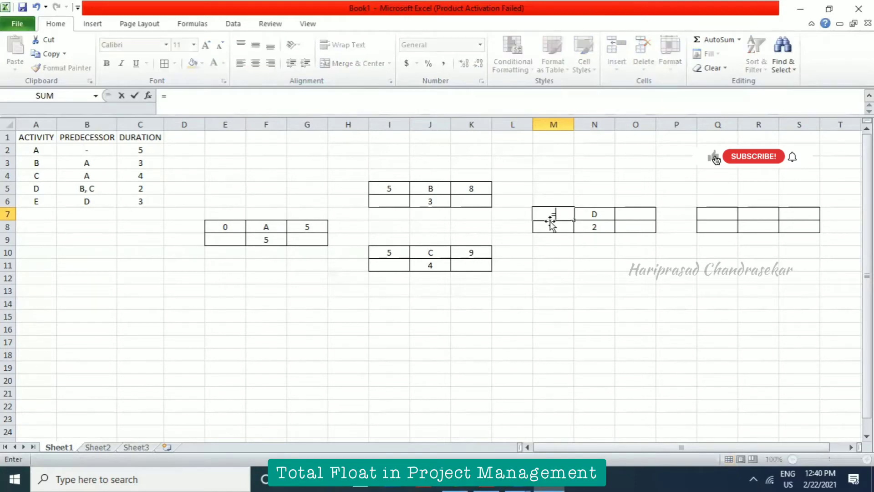
{"action": "left_click", "coordinate": [480, 253]}
{"action": "key", "text": "Return"}
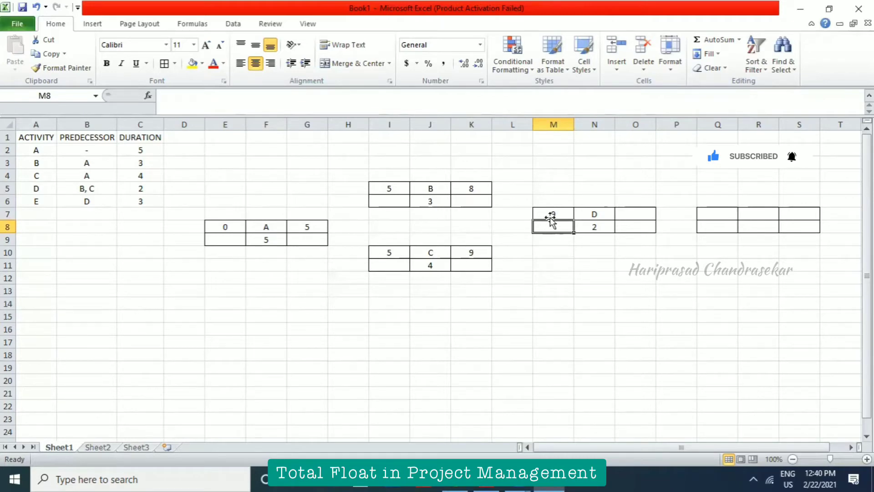
- Calculate activity D's early finish in O7 as the sum of M7 and N8
{"action": "left_click", "coordinate": [629, 214]}
{"action": "type", "text": "="}
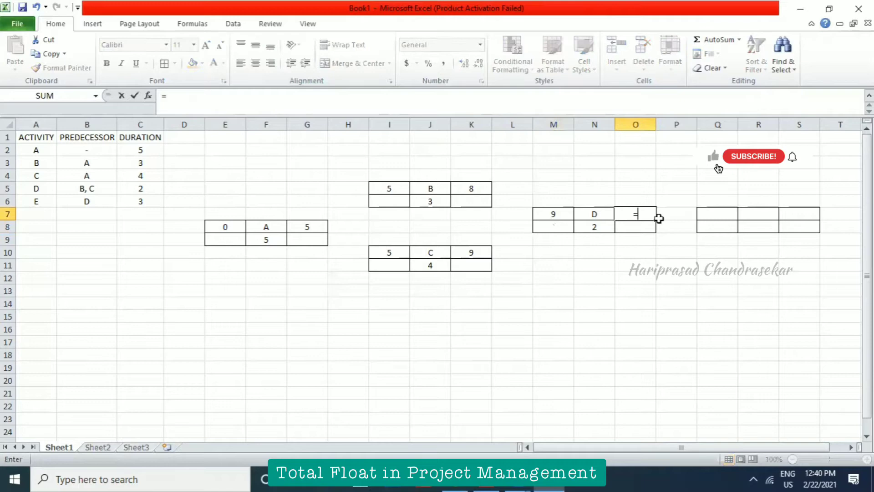
{"action": "left_click", "coordinate": [564, 214]}
{"action": "type", "text": "+"}
{"action": "left_click", "coordinate": [580, 226]}
{"action": "key", "text": "Return"}
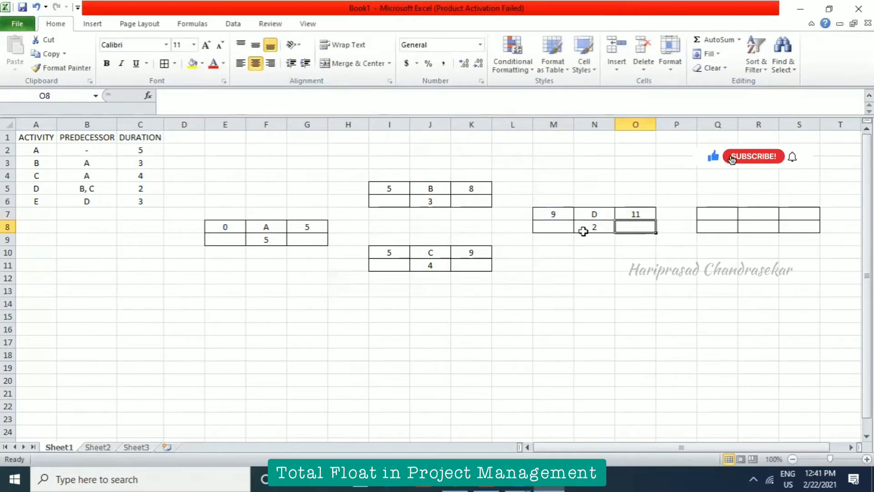
- Enter E as the activity label in R7 and its duration 3 in R8
{"action": "left_click", "coordinate": [757, 214]}
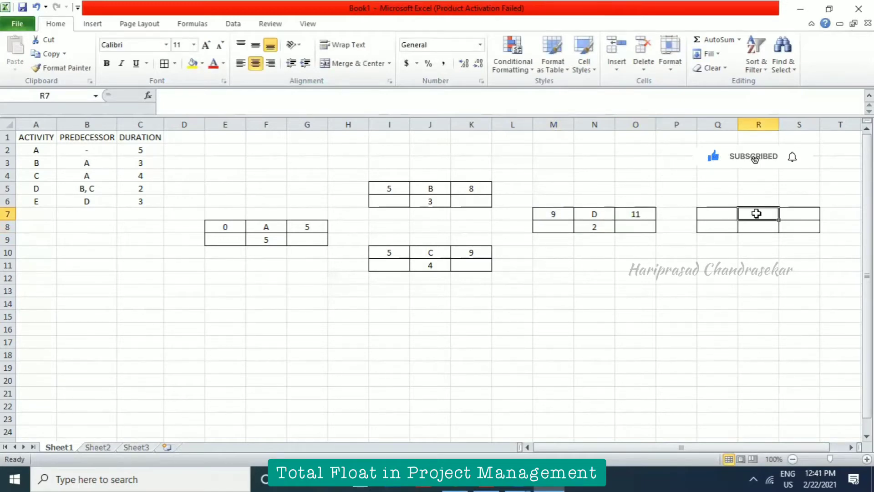
{"action": "type", "text": "E"}
{"action": "key", "text": "Return"}
{"action": "type", "text": "3"}
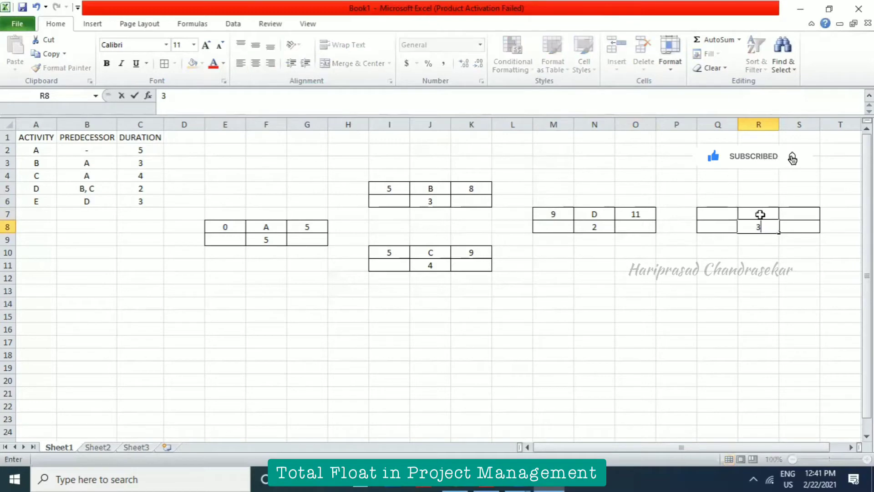
{"action": "key", "text": "Return"}
- Link activity E's early start in Q7 to activity D's early finish in O7
{"action": "left_click", "coordinate": [726, 218]}
{"action": "type", "text": "="}
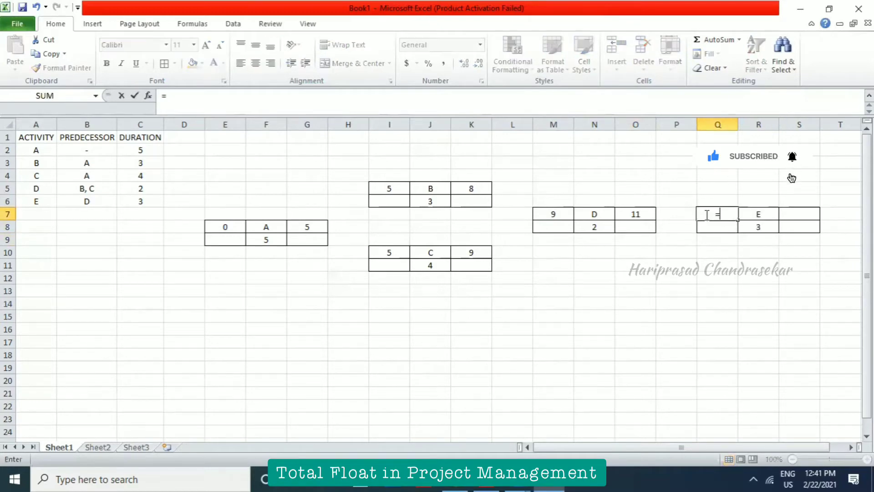
{"action": "left_click", "coordinate": [648, 213]}
{"action": "key", "text": "Return"}
- Calculate activity E's early finish in S7 with the formula =Q7+R8
{"action": "left_click", "coordinate": [800, 214]}
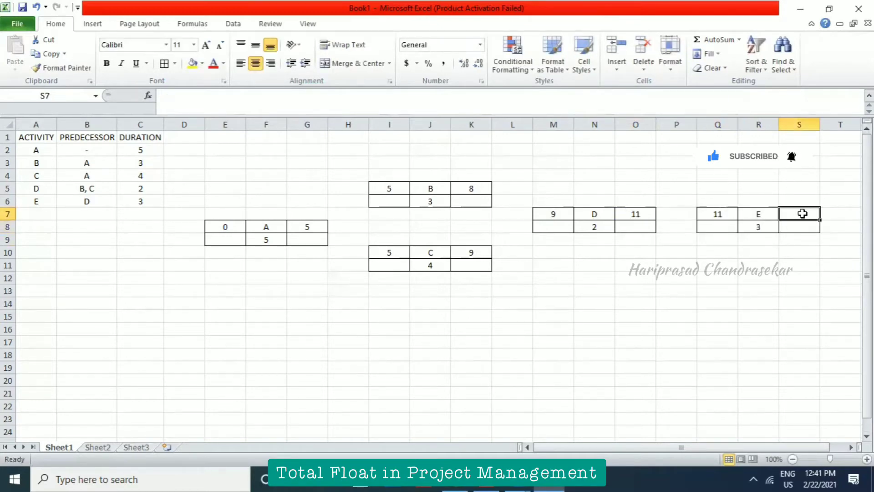
{"action": "type", "text": "="}
{"action": "left_click", "coordinate": [713, 216]}
{"action": "type", "text": "+"}
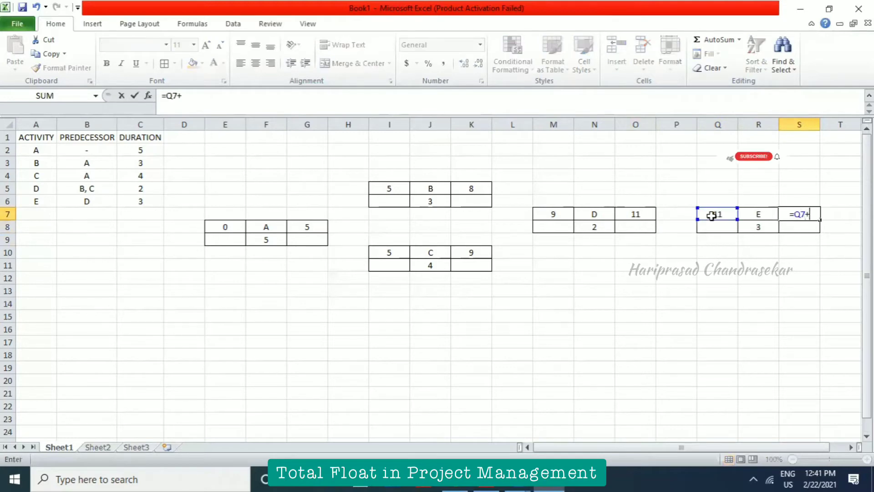
{"action": "left_click", "coordinate": [756, 229]}
{"action": "key", "text": "Return"}
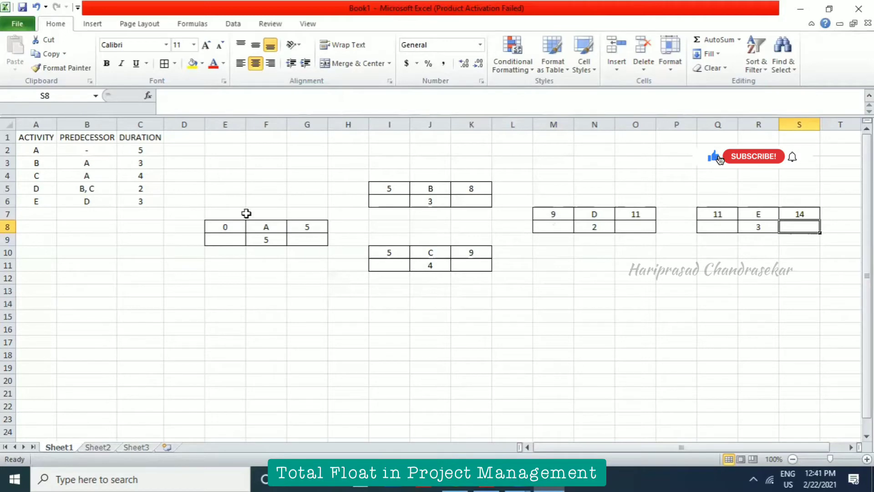
- Enter the total float label TF in E6 above activity A's node
{"action": "left_click", "coordinate": [241, 200]}
{"action": "type", "text": "TF"}
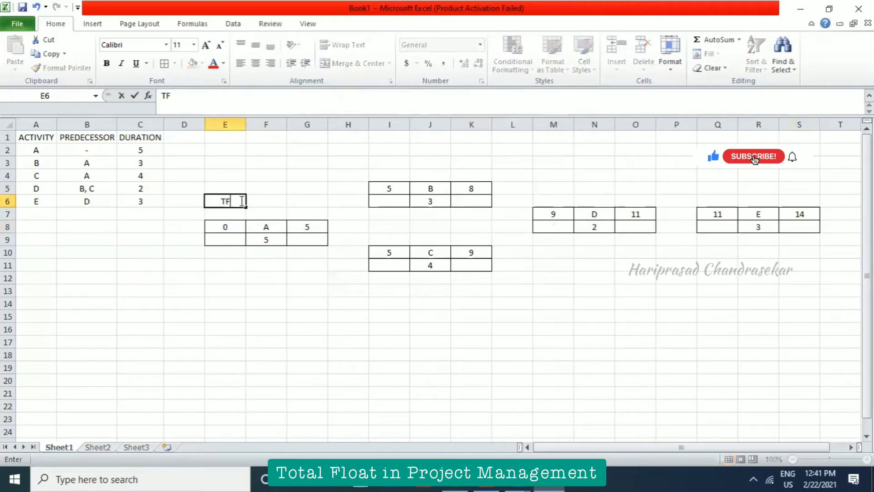
{"action": "left_click", "coordinate": [263, 201]}
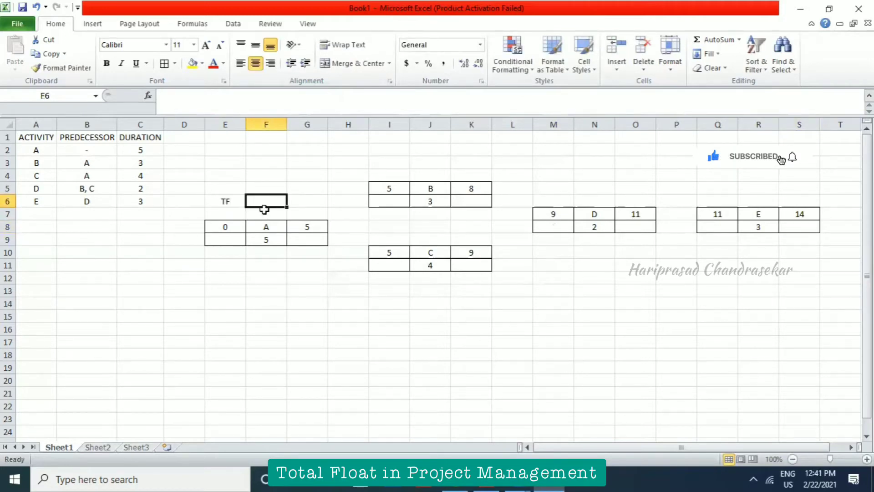
- Copy the formatting of activity A's node in E8:G9 to the empty cells B13:D14
{"action": "left_click", "coordinate": [226, 199]}
{"action": "left_click_drag", "start_coordinate": [226, 227], "coordinate": [307, 239]}
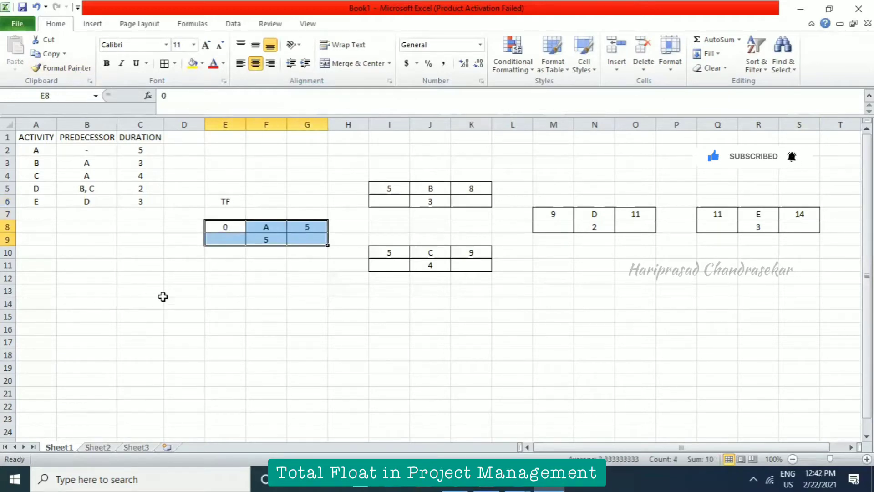
{"action": "left_click", "coordinate": [41, 295]}
{"action": "left_click_drag", "start_coordinate": [218, 228], "coordinate": [322, 242]}
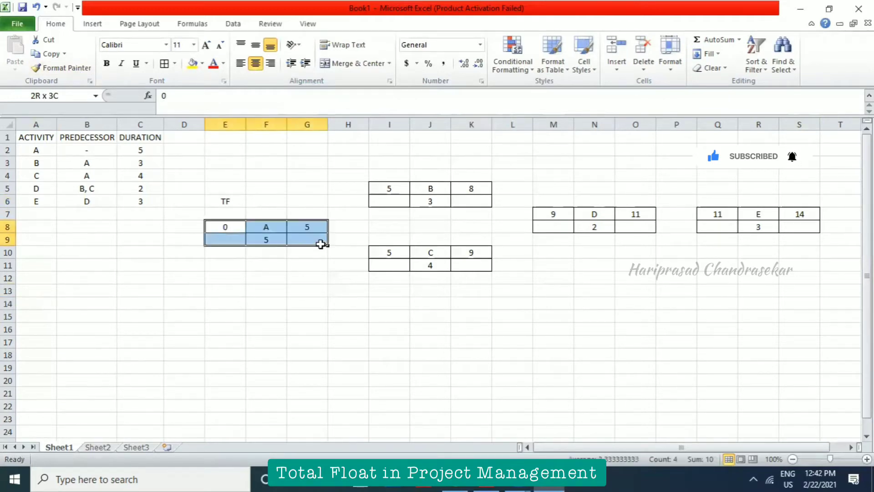
{"action": "left_click", "coordinate": [62, 68]}
{"action": "left_click", "coordinate": [78, 289]}
{"action": "left_click", "coordinate": [101, 342]}
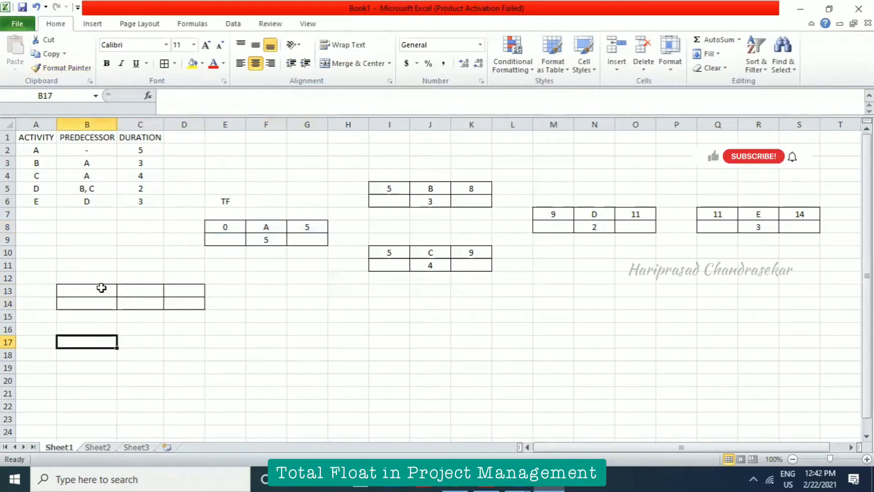
- Label the legend's corner cells with ES in B13, EF in D13, LS in B14 and LF in D14
{"action": "left_click", "coordinate": [101, 289]}
{"action": "type", "text": "ES"}
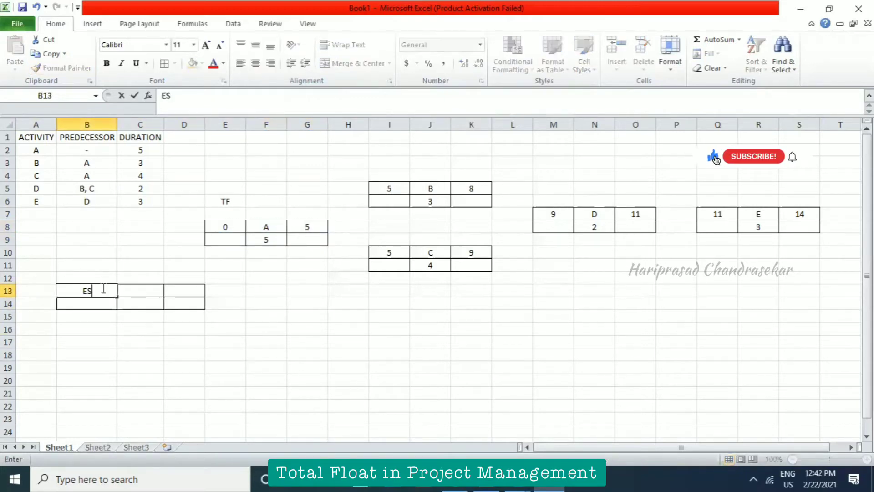
{"action": "left_click", "coordinate": [181, 290]}
{"action": "type", "text": "EF"}
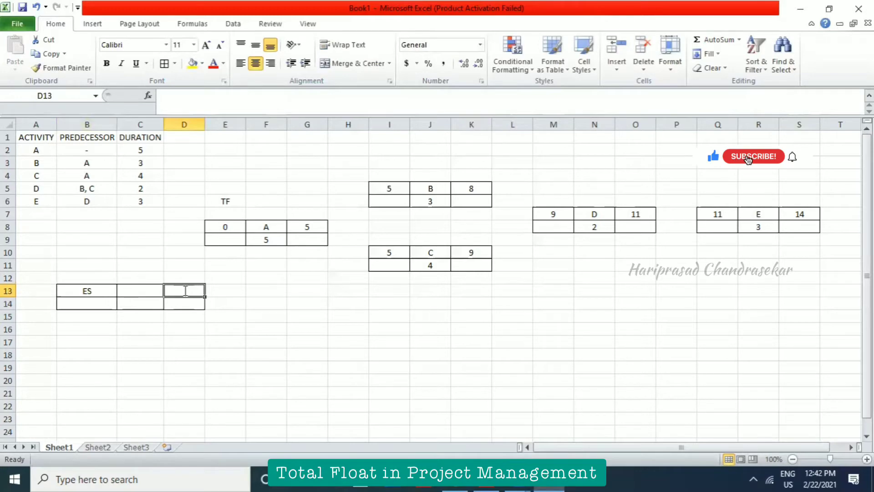
{"action": "left_click", "coordinate": [93, 303]}
{"action": "type", "text": "LS"}
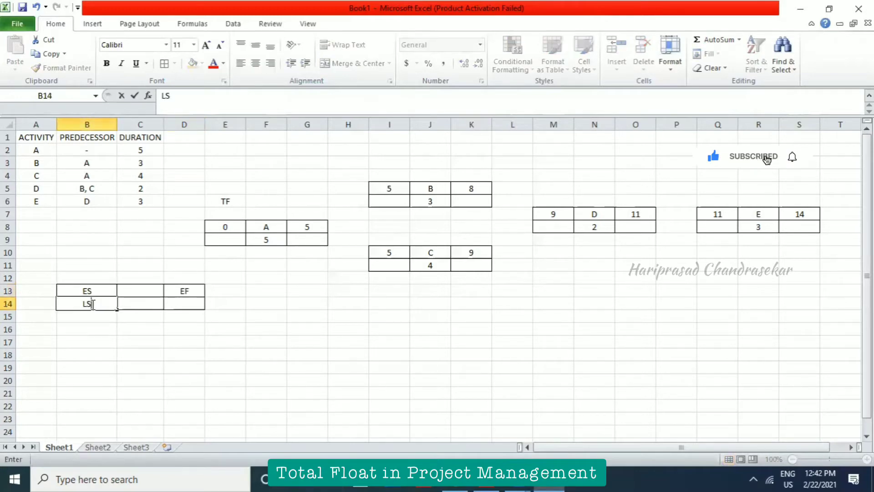
{"action": "left_click", "coordinate": [186, 305]}
{"action": "type", "text": "LF"}
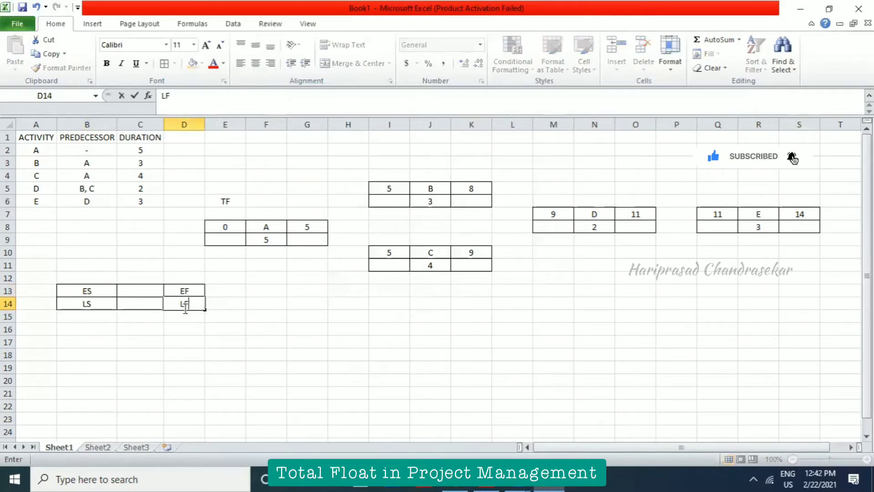
- Enter ACTIVITY in C13 and DURATION in C14 as the legend's centre labels
{"action": "left_click", "coordinate": [144, 290]}
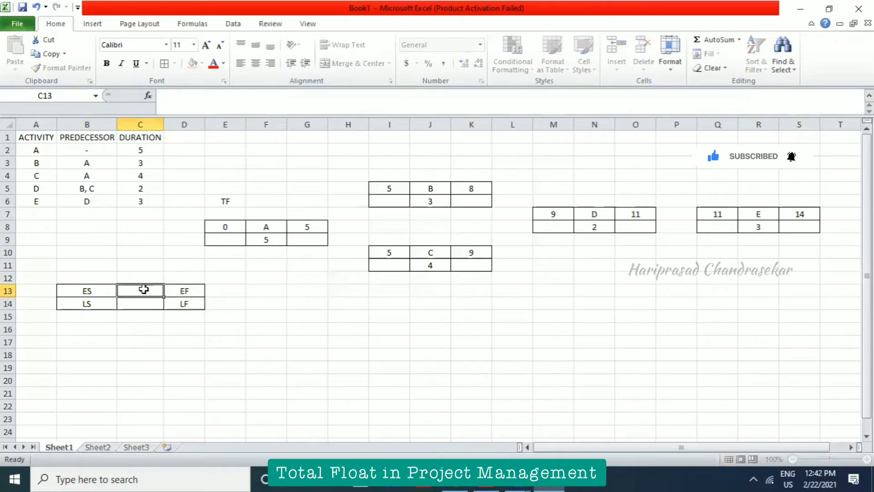
{"action": "type", "text": "ACTI"}
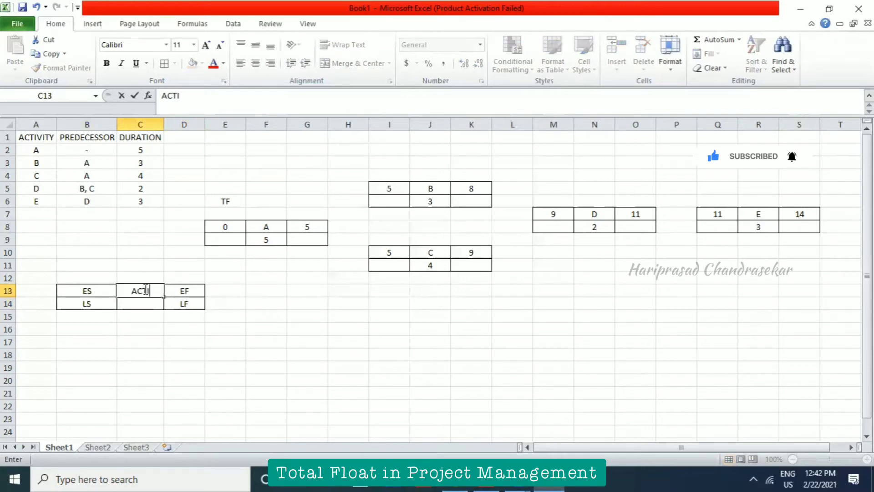
{"action": "type", "text": "VITY"}
{"action": "left_click", "coordinate": [153, 304]}
{"action": "type", "text": "D"}
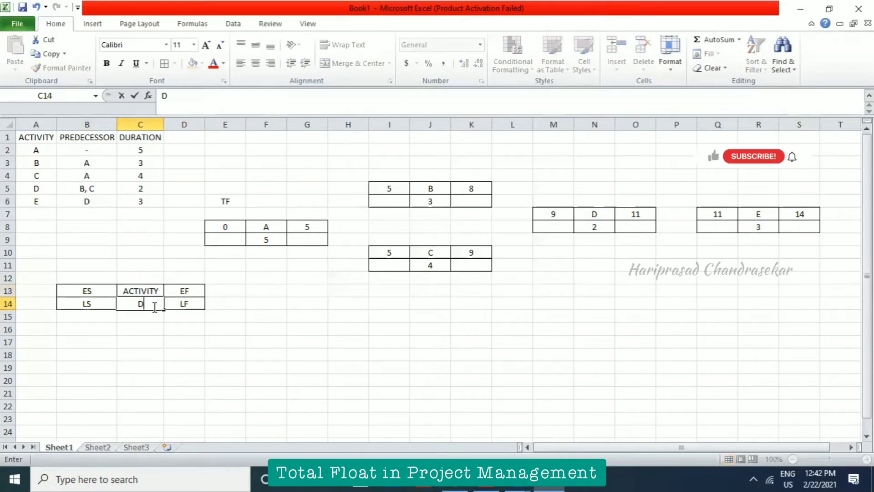
{"action": "type", "text": "URATI"}
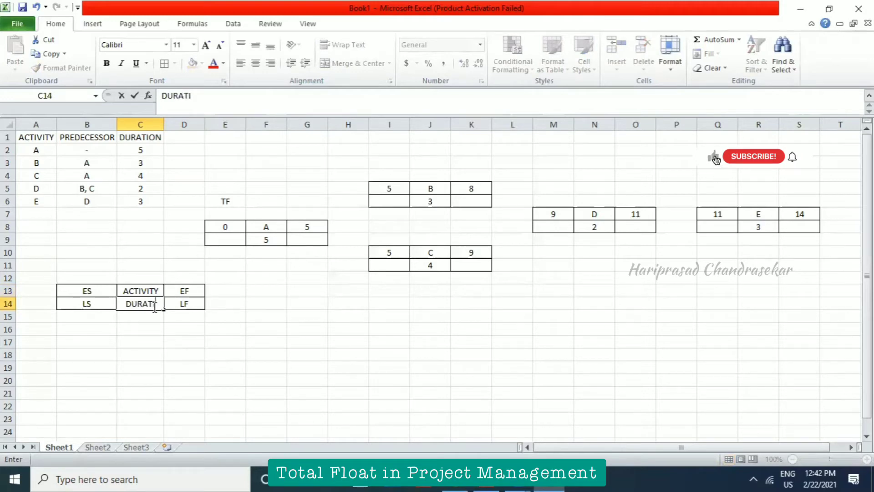
{"action": "type", "text": "ON"}
{"action": "left_click", "coordinate": [325, 292]}
- Move the legend from B13:D14 to E15:G16, below activity A's node
{"action": "left_click_drag", "start_coordinate": [107, 296], "coordinate": [175, 304]}
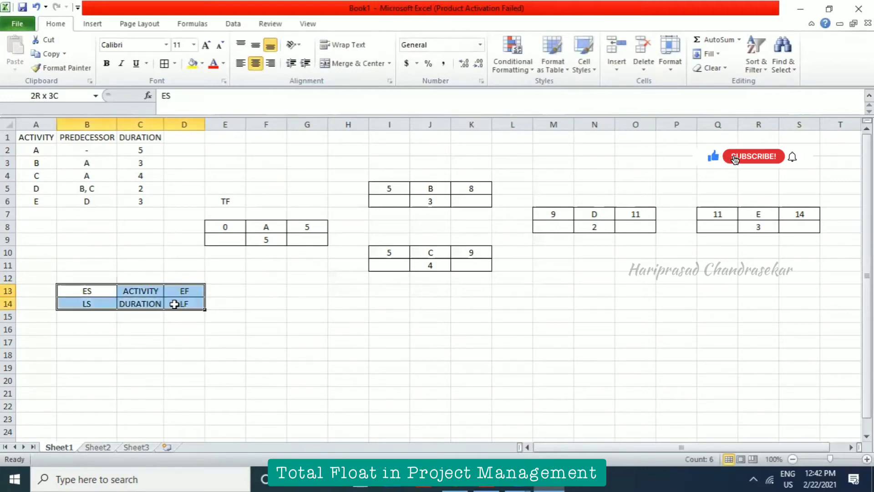
{"action": "key", "text": "ctrl+c"}
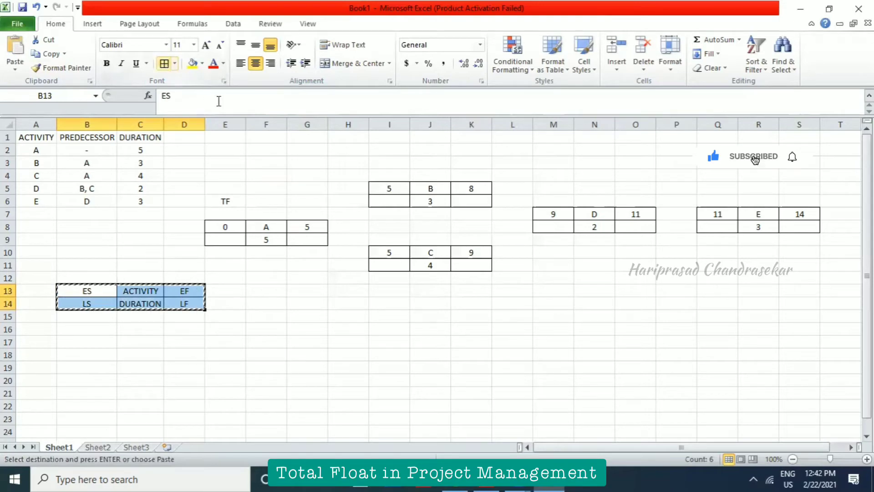
{"action": "left_click", "coordinate": [216, 311]}
{"action": "key", "text": "Return"}
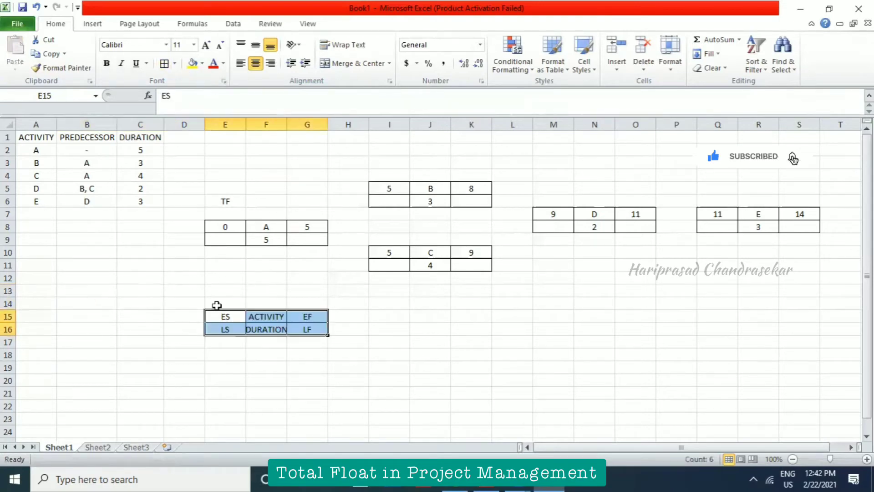
- Reduce the font size of the ACTIVITY and DURATION labels in F15:F16 to 8
{"action": "left_click", "coordinate": [255, 341]}
{"action": "left_click_drag", "start_coordinate": [264, 316], "coordinate": [266, 328]}
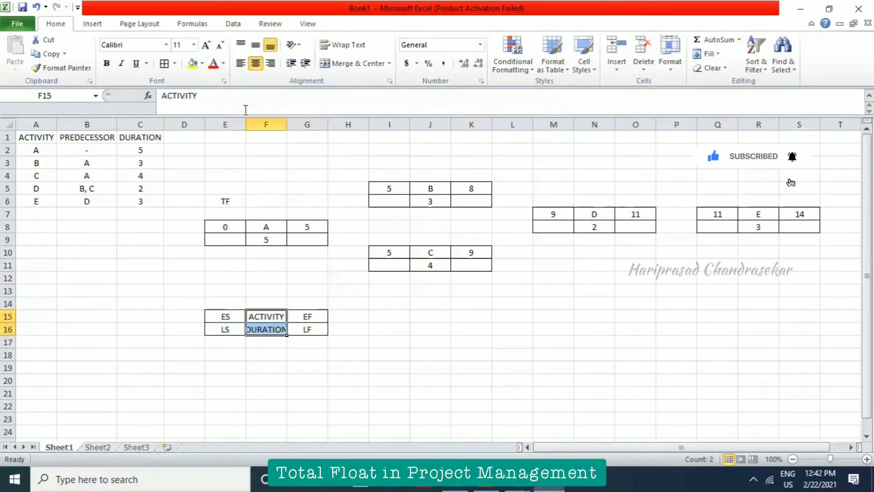
{"action": "triple_click", "coordinate": [221, 45]}
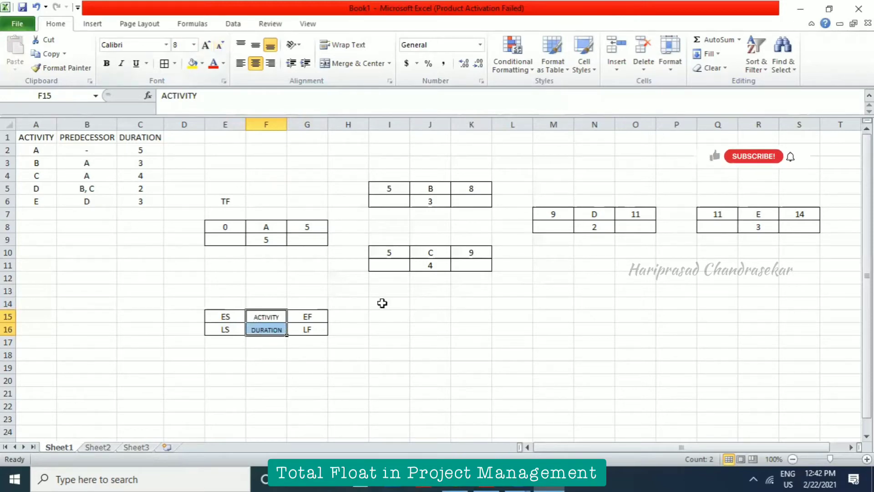
{"action": "left_click", "coordinate": [388, 342]}
{"action": "left_click", "coordinate": [228, 318]}
{"action": "left_click", "coordinate": [383, 306]}
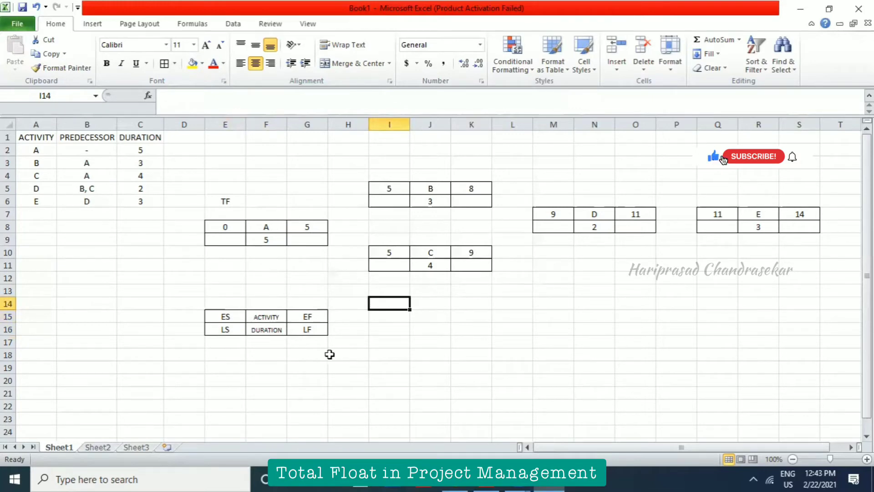
{"action": "left_click", "coordinate": [390, 316]}
{"action": "type", "text": "TF"}
{"action": "key", "text": "Tab"}
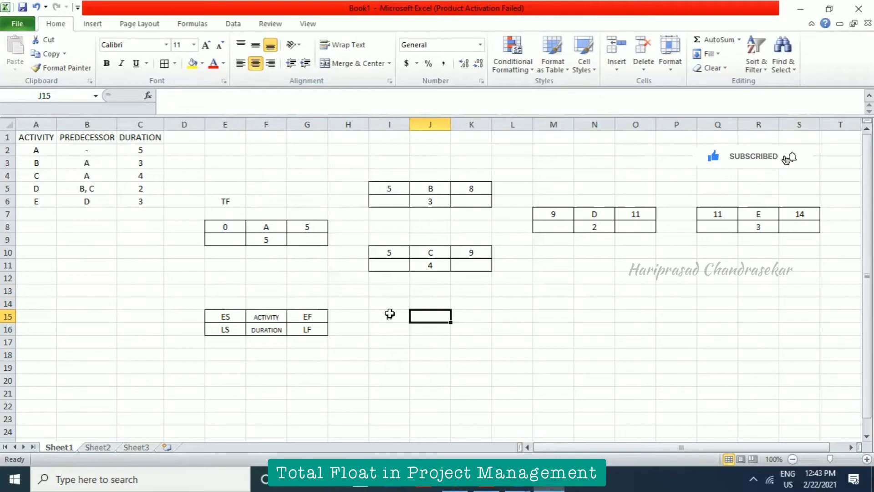
{"action": "left_click", "coordinate": [389, 305]}
{"action": "left_click", "coordinate": [393, 317]}
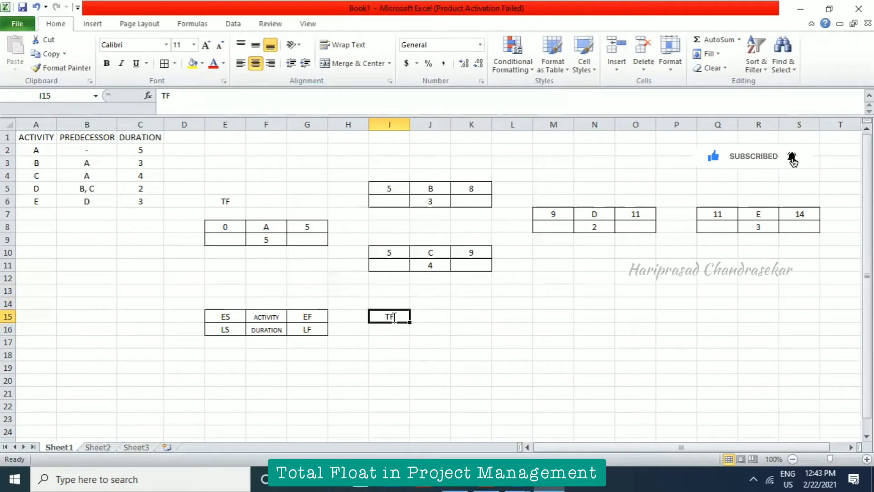
{"action": "key", "text": "Delete"}
{"action": "left_click", "coordinate": [413, 342]}
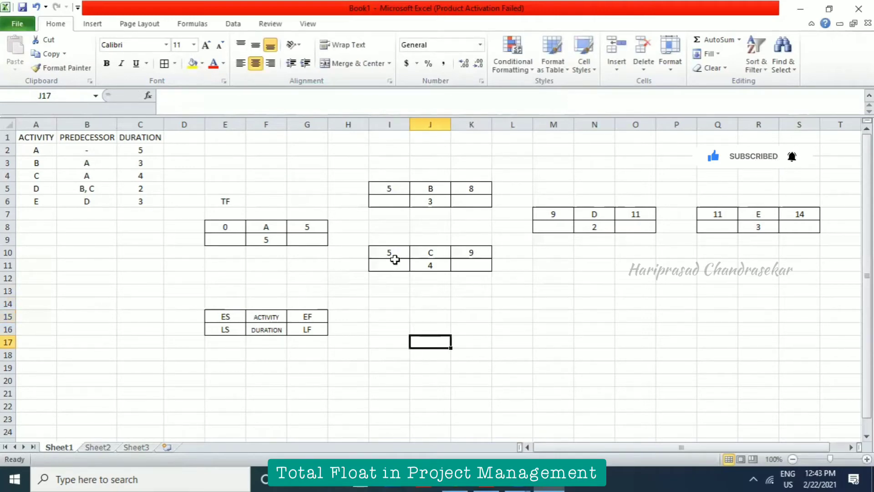
- Enter 14 as activity E's late finish in S8
{"action": "left_click", "coordinate": [266, 201]}
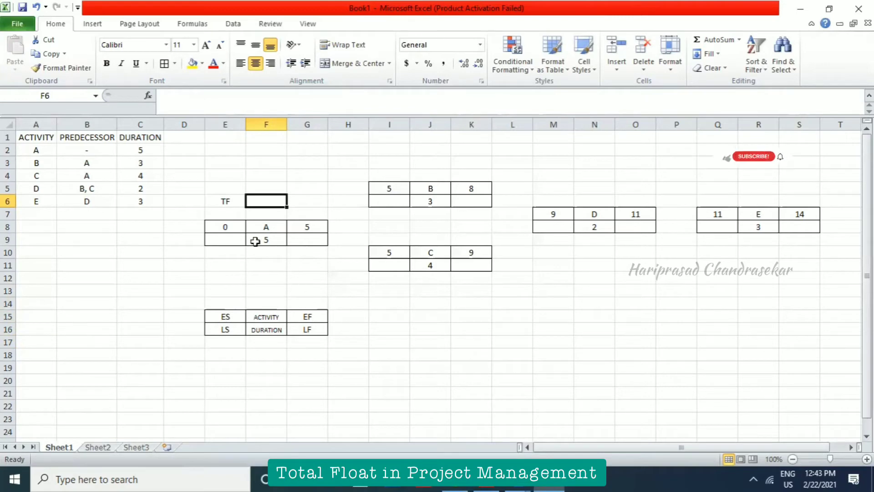
{"action": "left_click", "coordinate": [225, 235]}
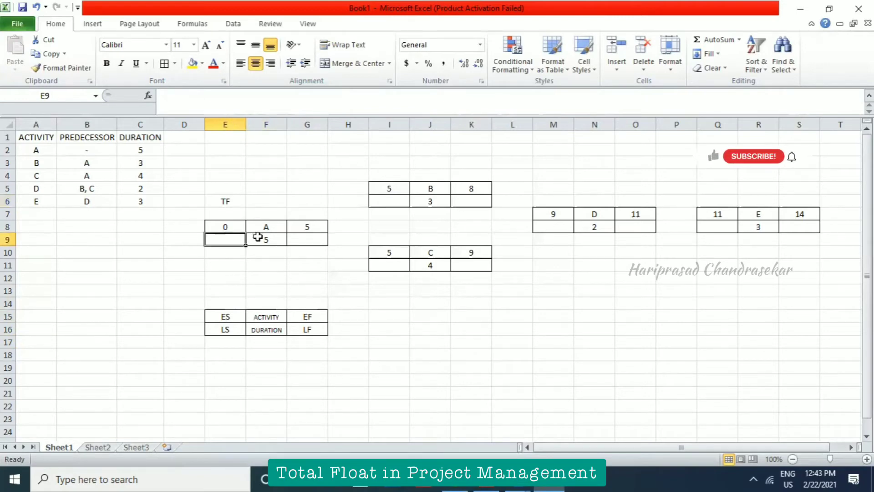
{"action": "left_click", "coordinate": [792, 229]}
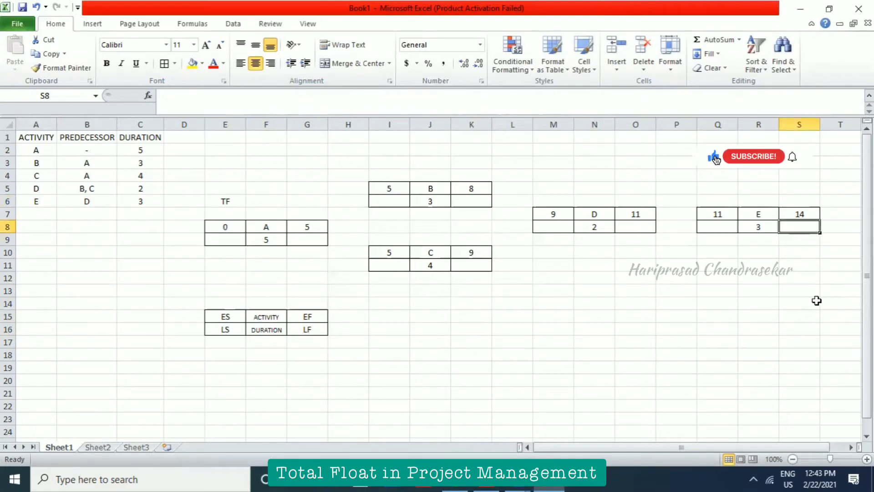
{"action": "type", "text": "14"}
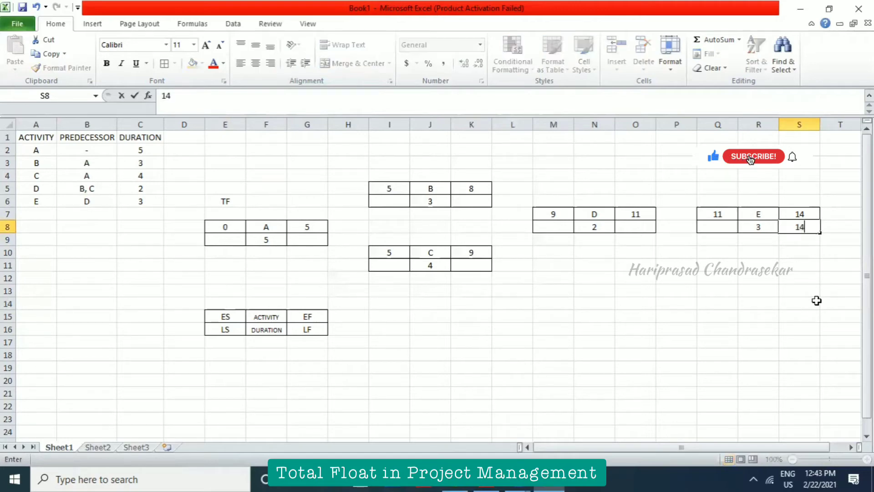
- Calculate activity E's late start in Q8 with the formula =S8-R8
{"action": "left_click", "coordinate": [726, 226]}
{"action": "type", "text": "="}
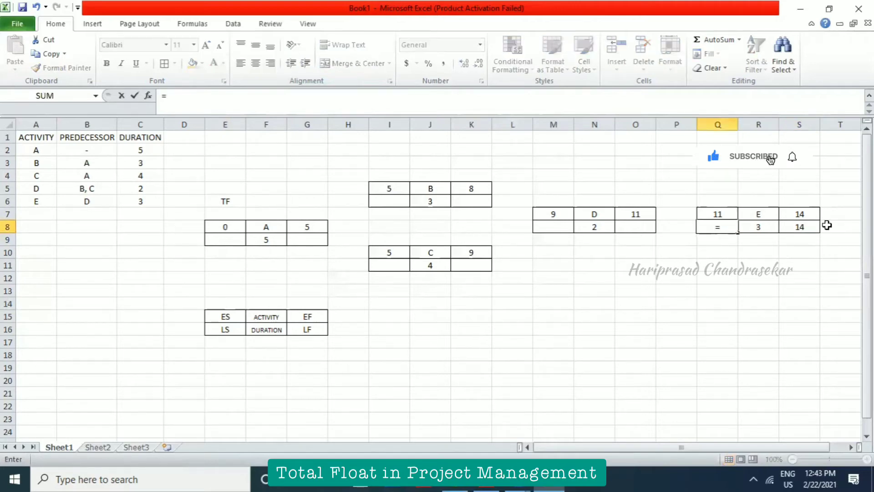
{"action": "left_click", "coordinate": [802, 227]}
{"action": "type", "text": "-"}
{"action": "left_click", "coordinate": [760, 226]}
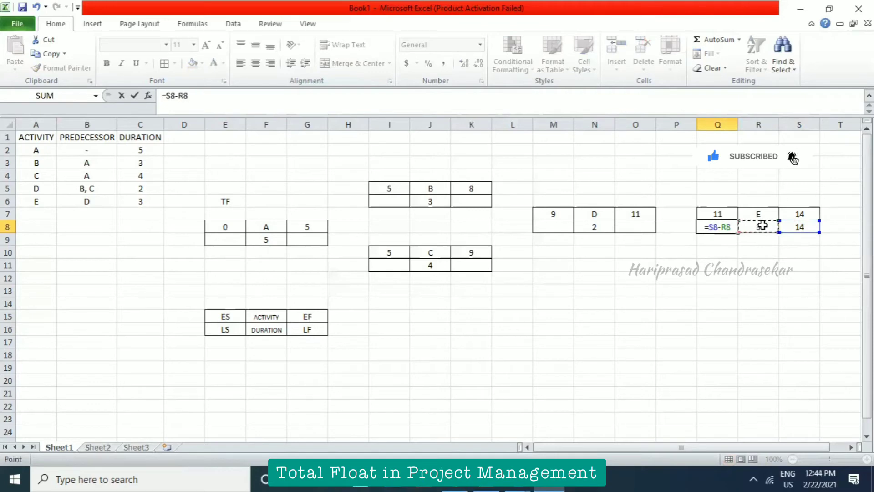
{"action": "key", "text": "Return"}
- Link activity D's late finish in O8 to activity E's late start in Q8
{"action": "left_click", "coordinate": [650, 227]}
{"action": "type", "text": "="}
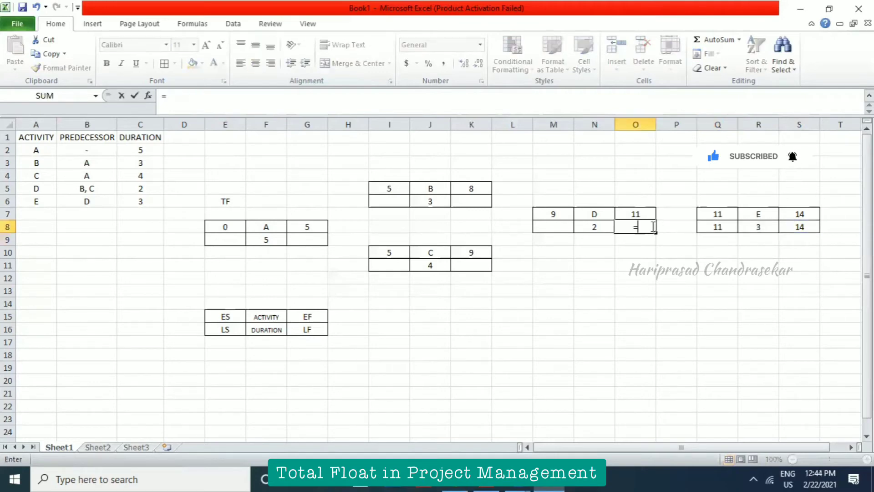
{"action": "left_click", "coordinate": [715, 227]}
{"action": "key", "text": "Return"}
- Calculate activity D's late start in M8 with the formula =O8-N8
{"action": "left_click", "coordinate": [552, 225]}
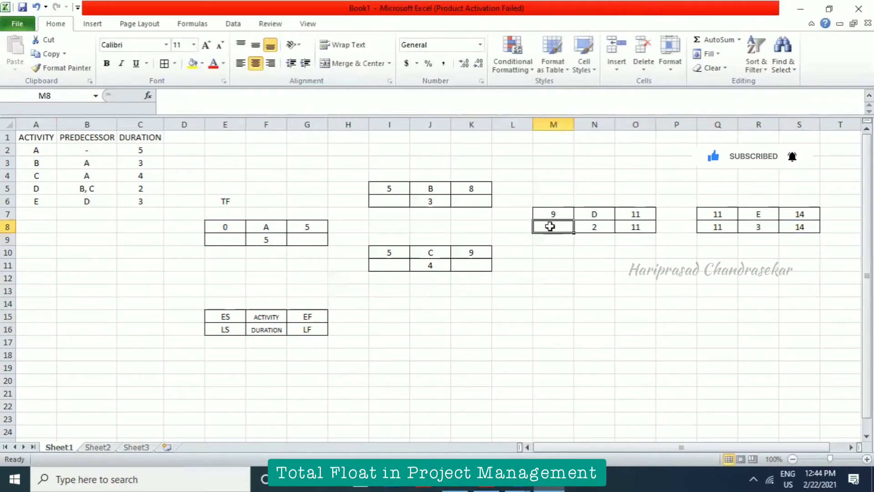
{"action": "type", "text": "="}
{"action": "left_click_drag", "start_coordinate": [632, 224], "coordinate": [628, 205]}
{"action": "type", "text": "-"}
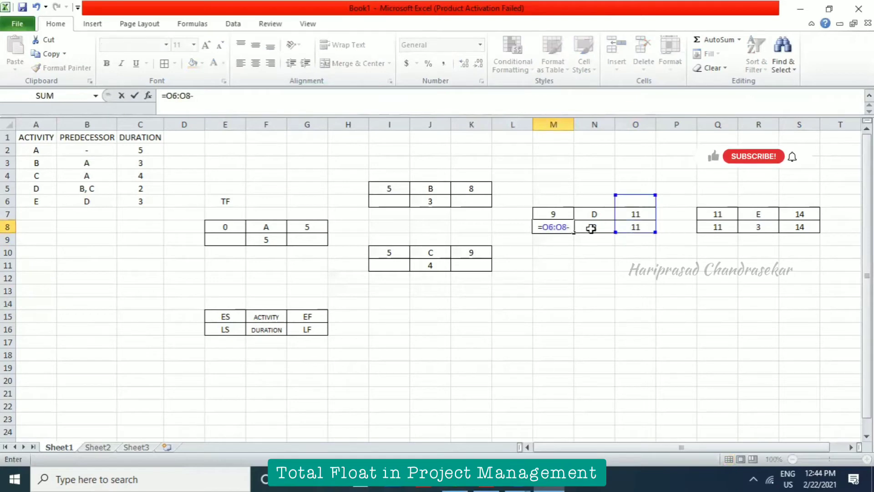
{"action": "key", "text": "BackSpace"}
{"action": "key", "text": "BackSpace"}
{"action": "key", "text": "BackSpace"}
{"action": "key", "text": "BackSpace"}
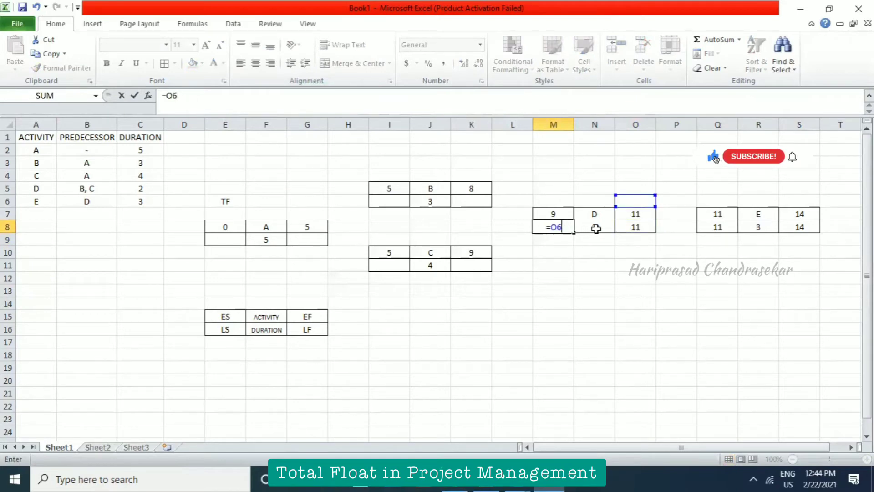
{"action": "key", "text": "BackSpace"}
{"action": "key", "text": "BackSpace"}
{"action": "left_click", "coordinate": [631, 227]}
{"action": "type", "text": "-"}
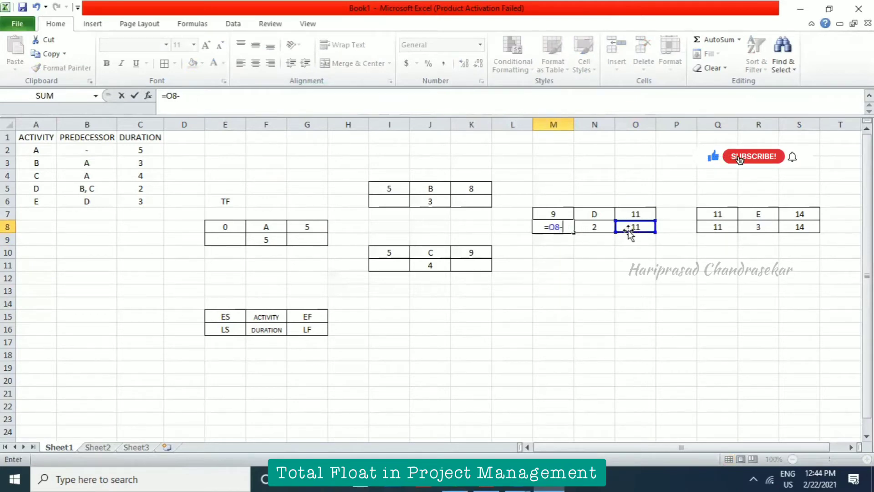
{"action": "left_click", "coordinate": [595, 226]}
{"action": "key", "text": "Return"}
- Link activity C's late finish in K11 to activity D's late start in M8
{"action": "left_click_drag", "start_coordinate": [472, 268], "coordinate": [469, 243]}
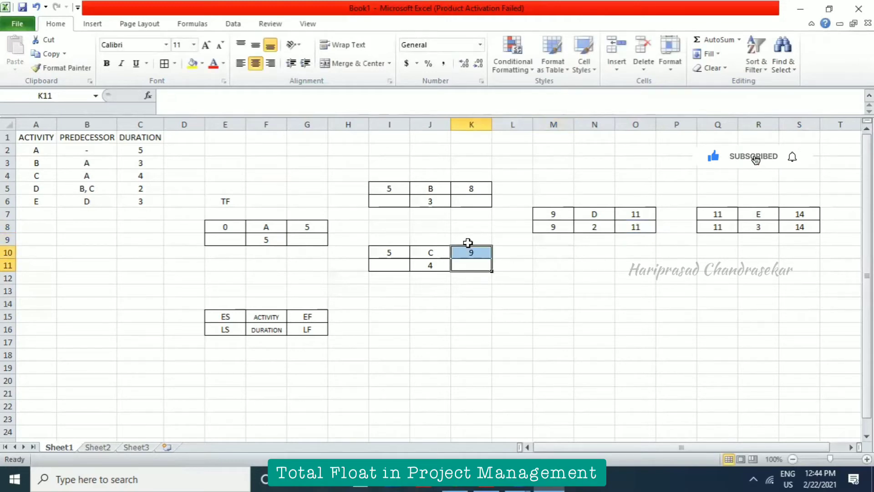
{"action": "type", "text": "="}
{"action": "left_click", "coordinate": [554, 226]}
{"action": "key", "text": "Return"}
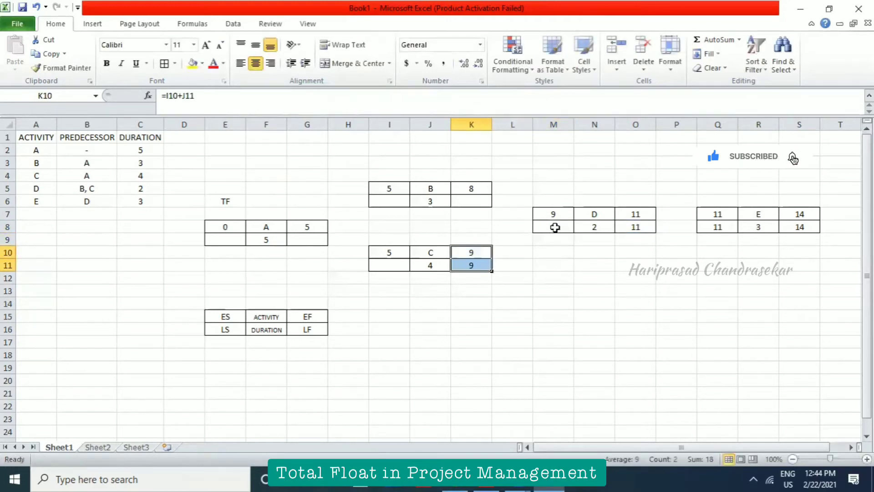
- Calculate activity C's late start in I11 with the formula =K11-J11
{"action": "left_click", "coordinate": [390, 264]}
{"action": "type", "text": "="}
{"action": "left_click", "coordinate": [463, 265]}
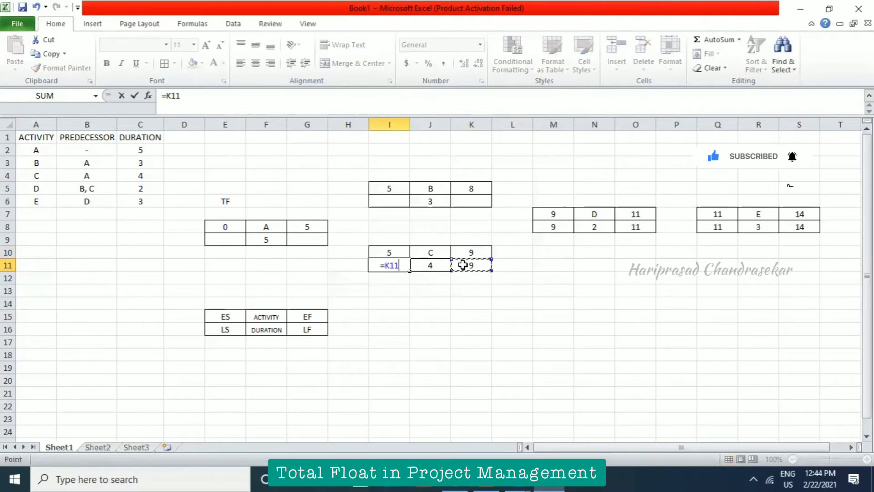
{"action": "type", "text": "-"}
{"action": "left_click", "coordinate": [436, 262]}
{"action": "key", "text": "Return"}
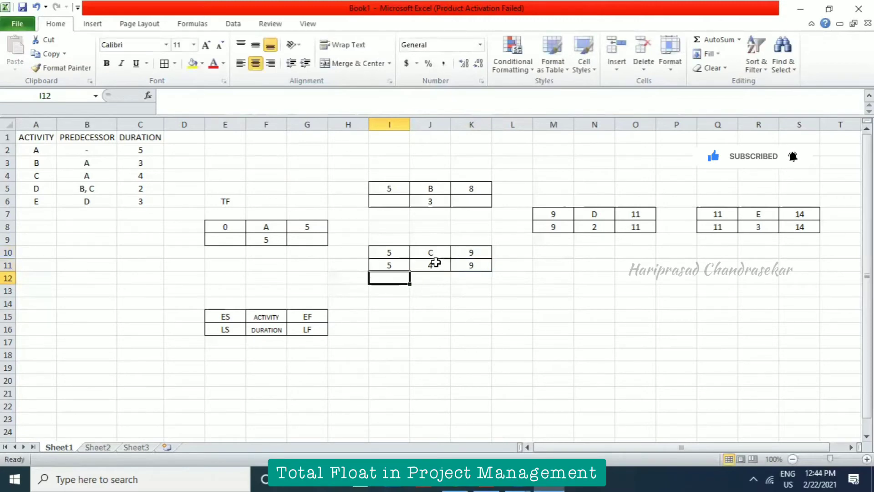
- Link activity A's late finish in G9 to activity C's late start in I11
{"action": "left_click", "coordinate": [312, 240]}
{"action": "type", "text": "="}
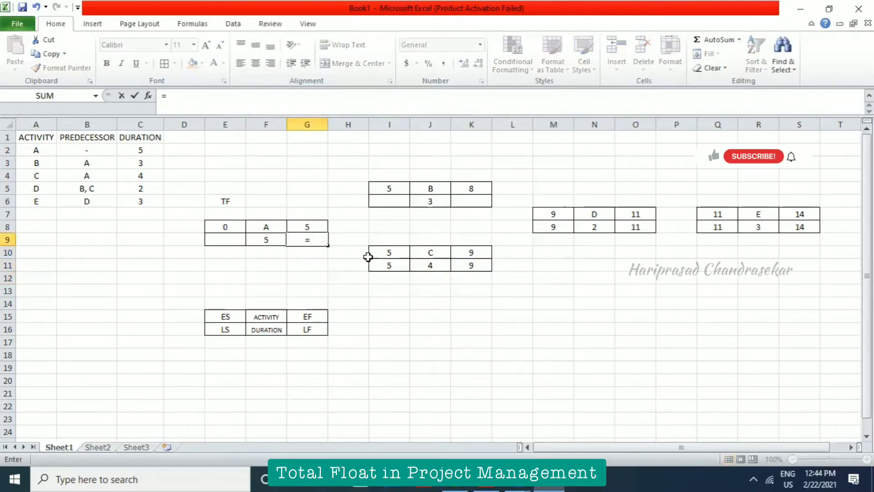
{"action": "left_click", "coordinate": [392, 267]}
{"action": "key", "text": "Return"}
- Enter 0 as activity A's late start in E9
{"action": "left_click", "coordinate": [231, 237]}
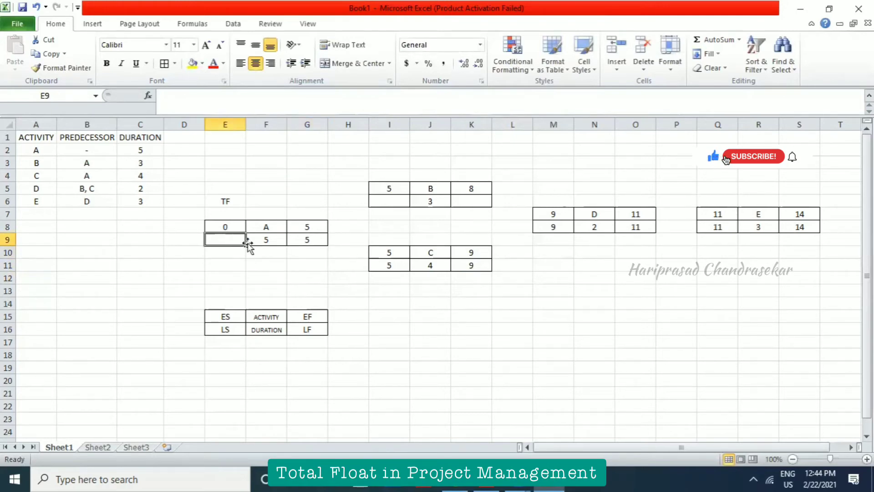
{"action": "double_click", "coordinate": [384, 264]}
{"action": "key", "text": "Escape"}
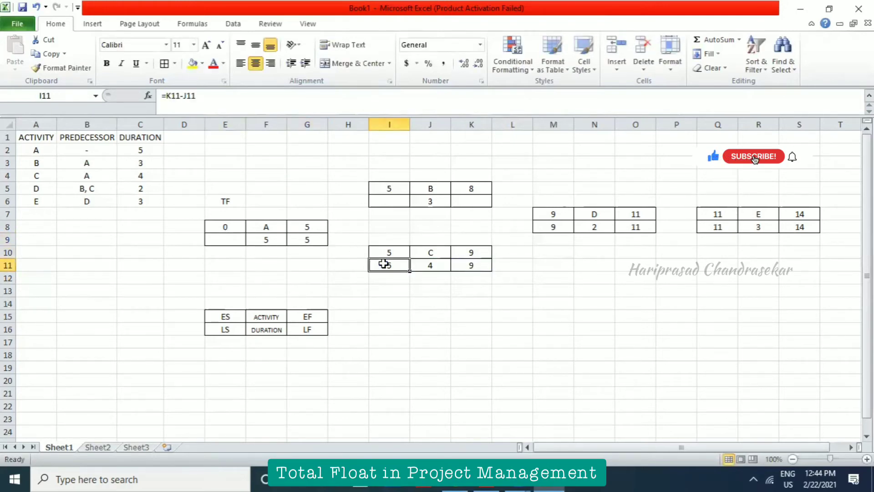
{"action": "left_click", "coordinate": [229, 239]}
{"action": "type", "text": "0"}
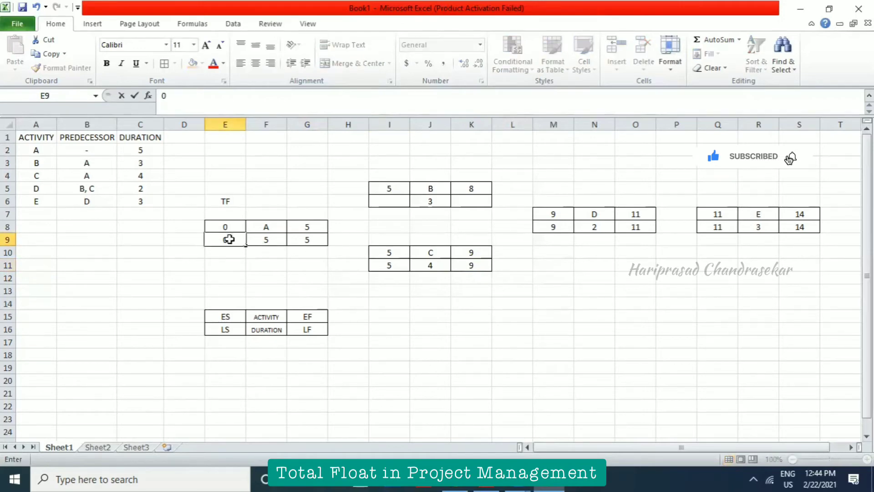
{"action": "key", "text": "Return"}
- Link activity B's late finish in K6 to activity D's late start in M8
{"action": "left_click", "coordinate": [468, 201]}
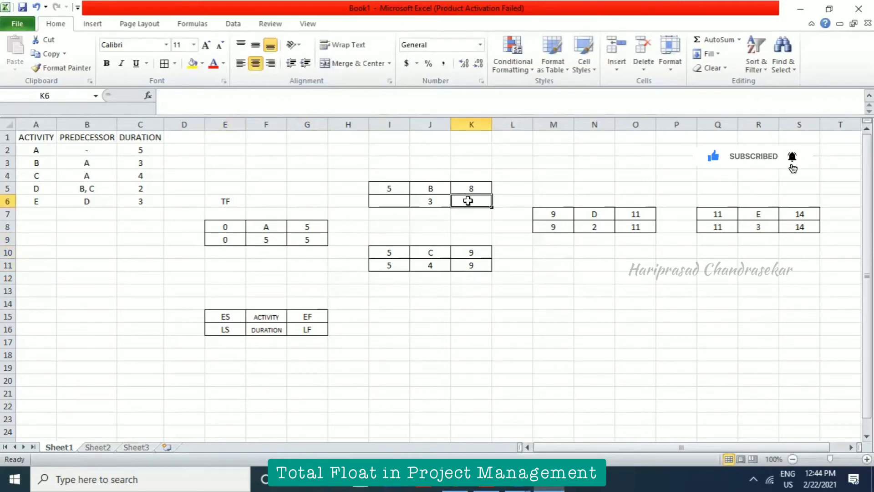
{"action": "type", "text": "="}
{"action": "left_click", "coordinate": [539, 227]}
{"action": "key", "text": "Return"}
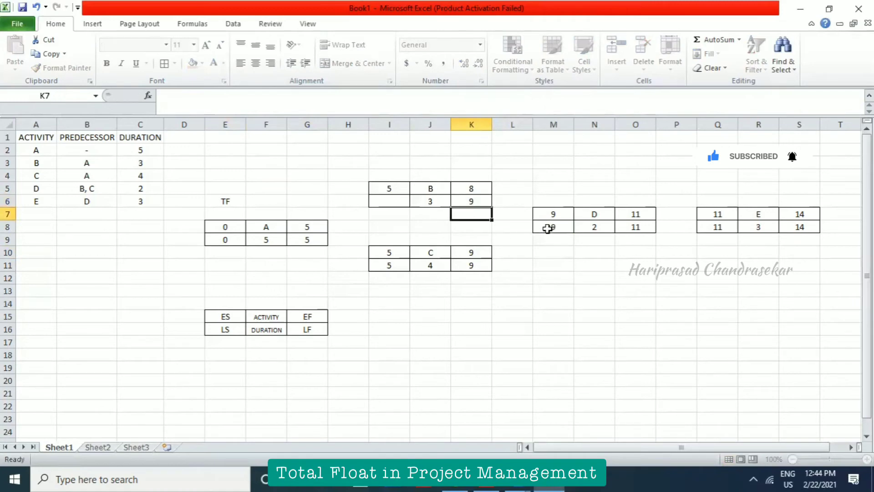
- Calculate activity B's late start in I6 with the formula =K6-J6
{"action": "left_click", "coordinate": [395, 201]}
{"action": "type", "text": "="}
{"action": "left_click", "coordinate": [474, 201]}
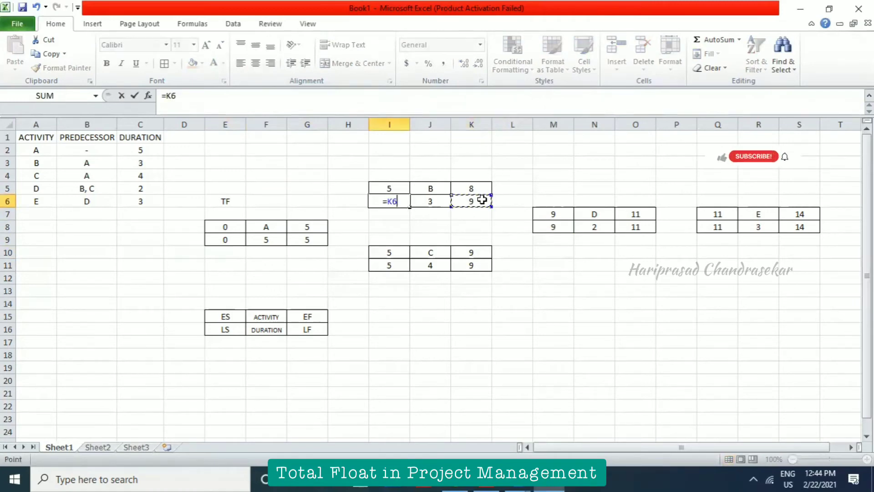
{"action": "type", "text": "-"}
{"action": "left_click", "coordinate": [441, 202]}
{"action": "key", "text": "Return"}
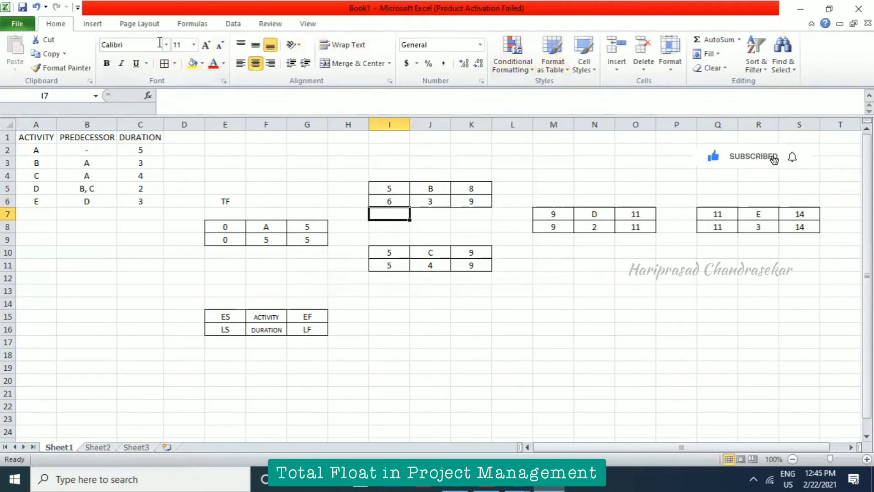
- Draw a straight arrow from activity A's box to activity C's box
{"action": "left_click", "coordinate": [96, 24]}
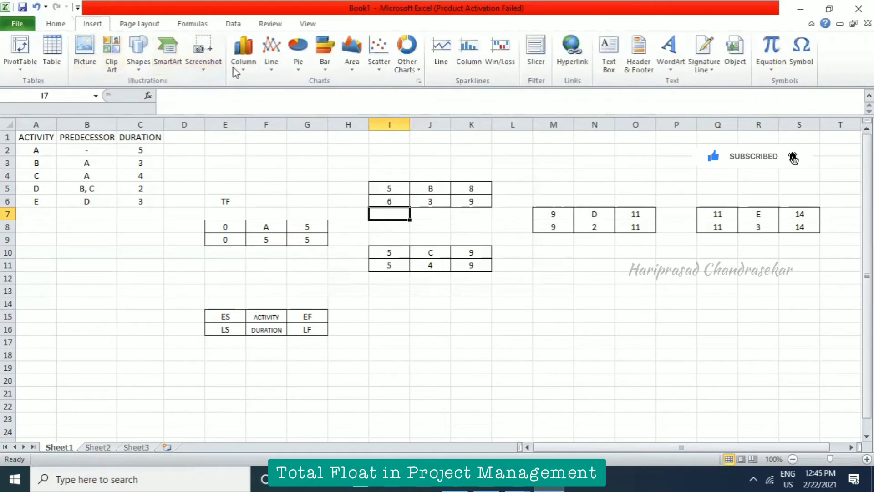
{"action": "left_click", "coordinate": [139, 64]}
{"action": "left_click", "coordinate": [157, 93]}
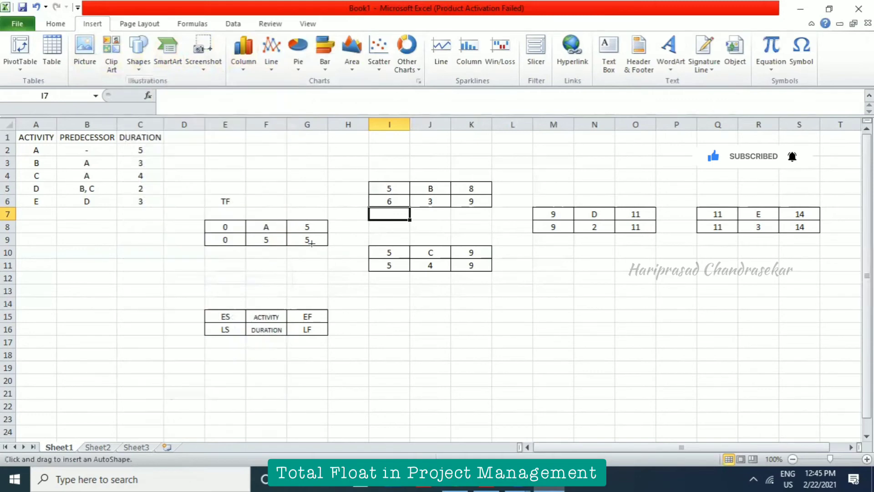
{"action": "left_click_drag", "start_coordinate": [328, 235], "coordinate": [368, 260]}
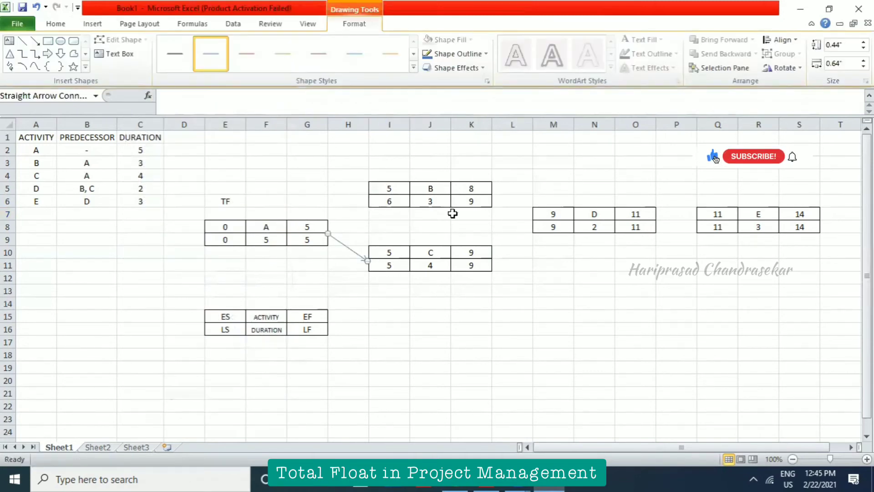
- Draw straight arrows from activity C's box to activity D's box and from D's box to activity E's box
{"action": "left_click", "coordinate": [35, 41]}
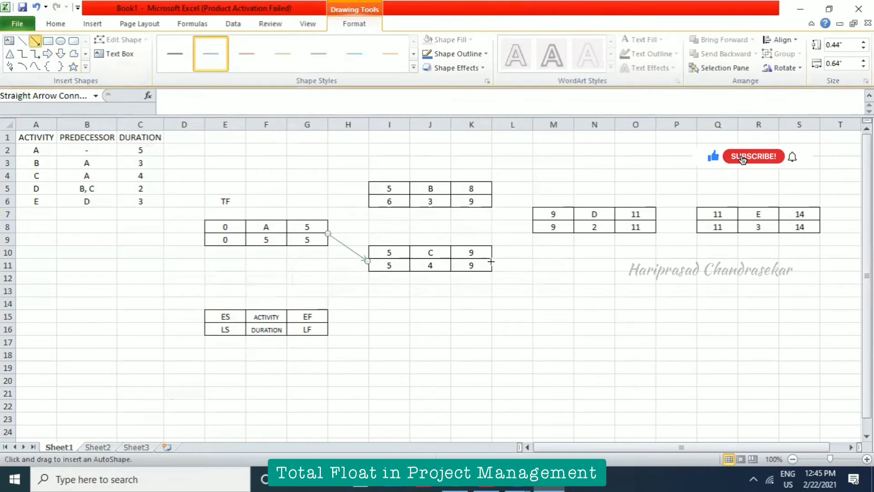
{"action": "left_click_drag", "start_coordinate": [491, 262], "coordinate": [533, 222]}
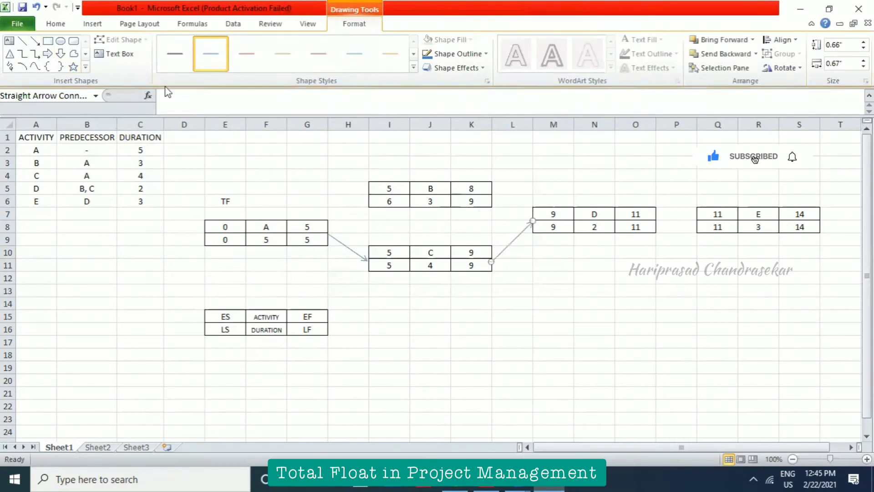
{"action": "left_click", "coordinate": [35, 41]}
{"action": "left_click_drag", "start_coordinate": [656, 220], "coordinate": [696, 221]}
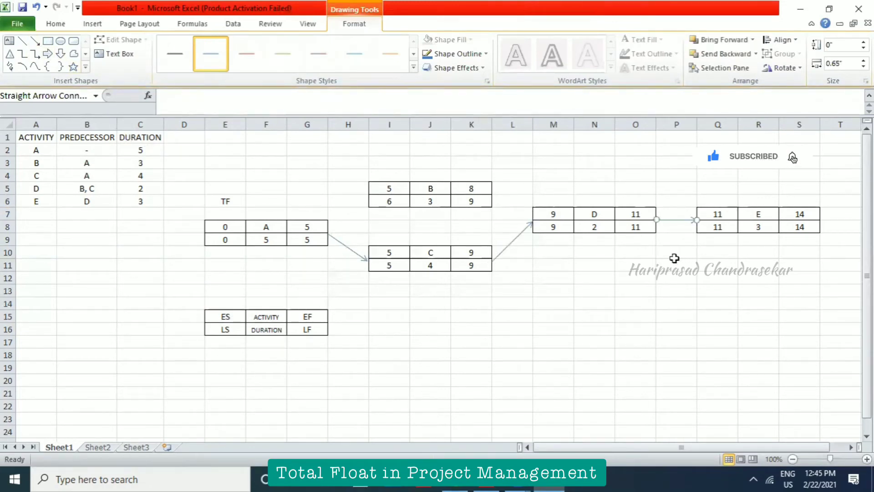
- Draw straight arrows from activity A's box to activity B's box and from B's box to activity D's box
{"action": "left_click", "coordinate": [35, 41]}
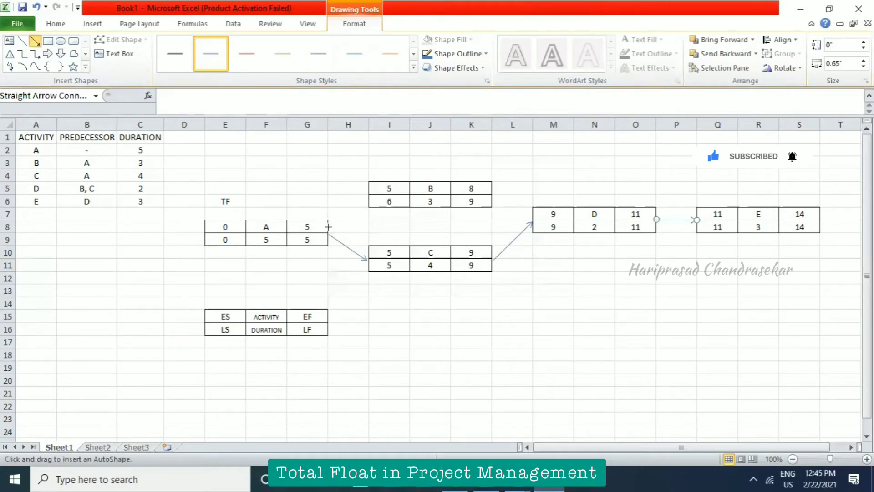
{"action": "left_click_drag", "start_coordinate": [364, 194], "coordinate": [368, 193]}
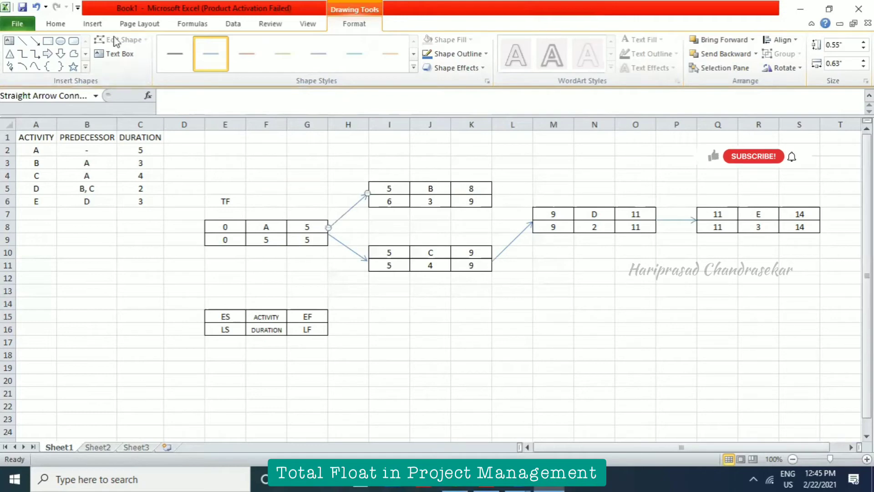
{"action": "left_click", "coordinate": [36, 41]}
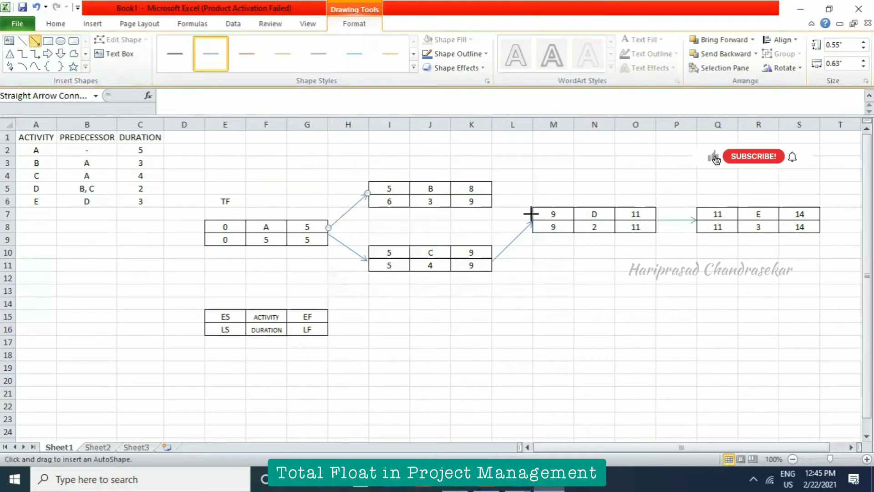
{"action": "left_click_drag", "start_coordinate": [531, 215], "coordinate": [532, 214]}
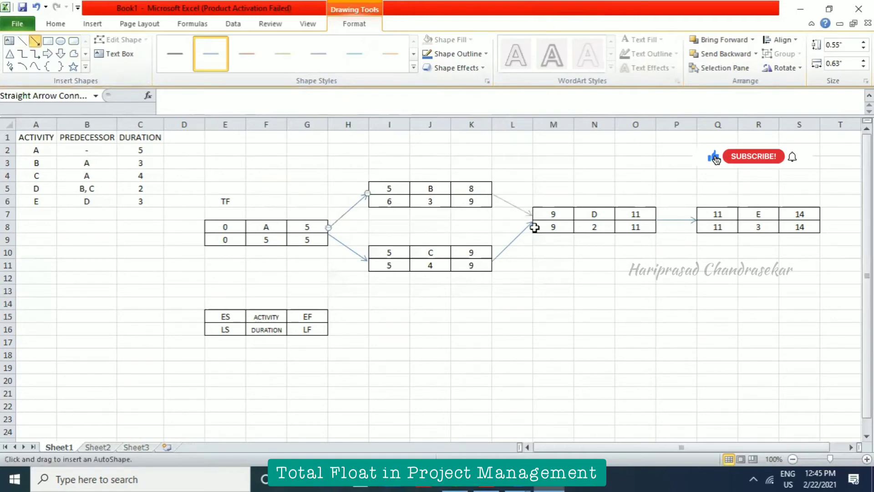
- Apply the thick red line style to the critical path arrows A to C, C to D and D to E
{"action": "left_click", "coordinate": [414, 229]}
{"action": "left_click", "coordinate": [343, 245]}
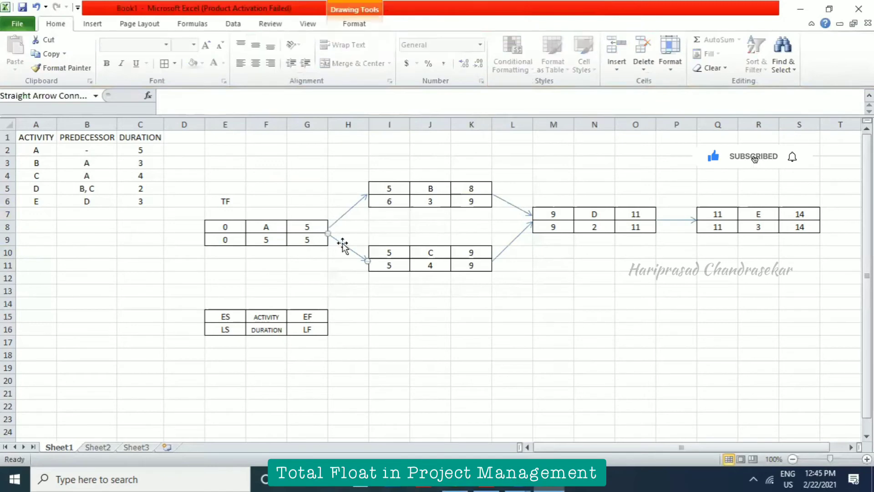
{"action": "left_click", "coordinate": [511, 242]}
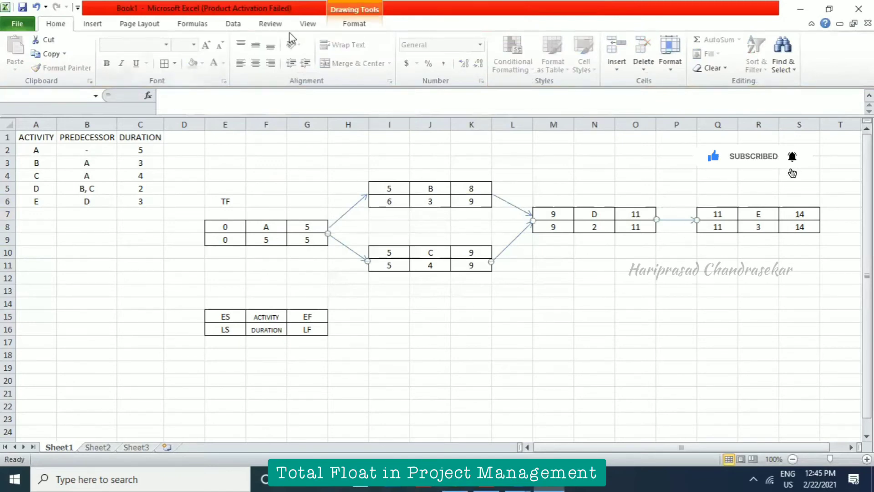
{"action": "left_click", "coordinate": [354, 24]}
{"action": "left_click", "coordinate": [416, 69]}
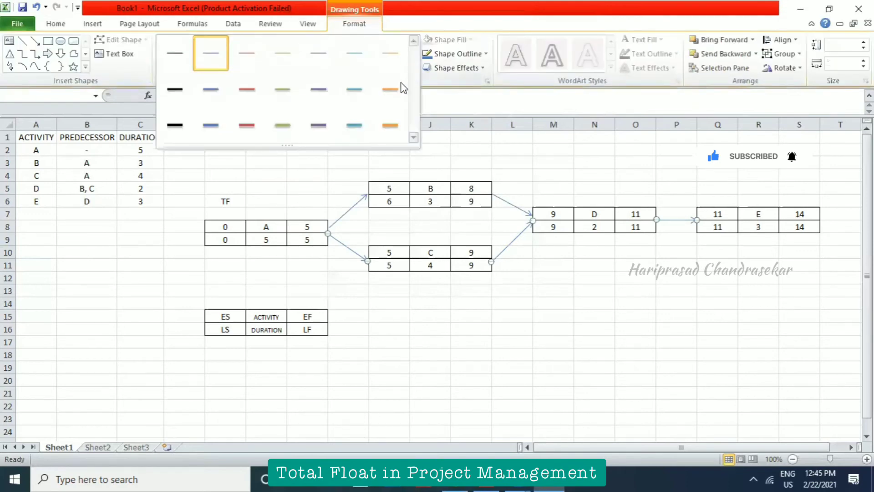
{"action": "left_click", "coordinate": [246, 125]}
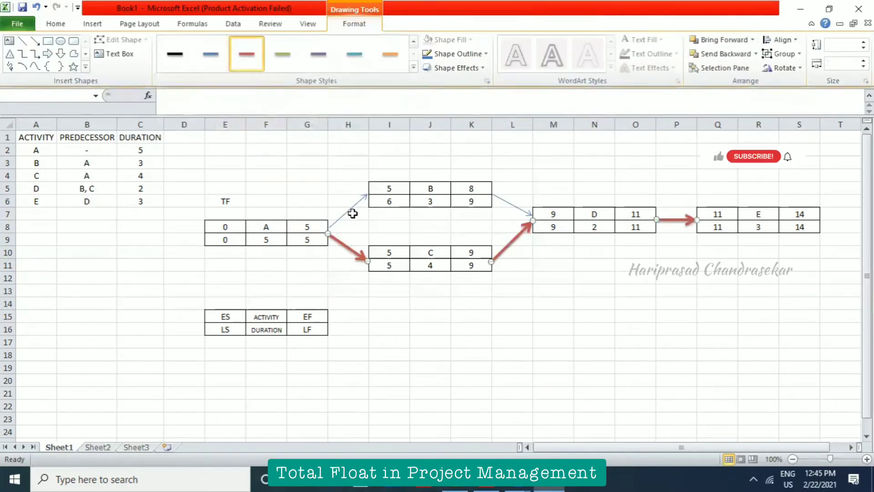
{"action": "left_click", "coordinate": [389, 321]}
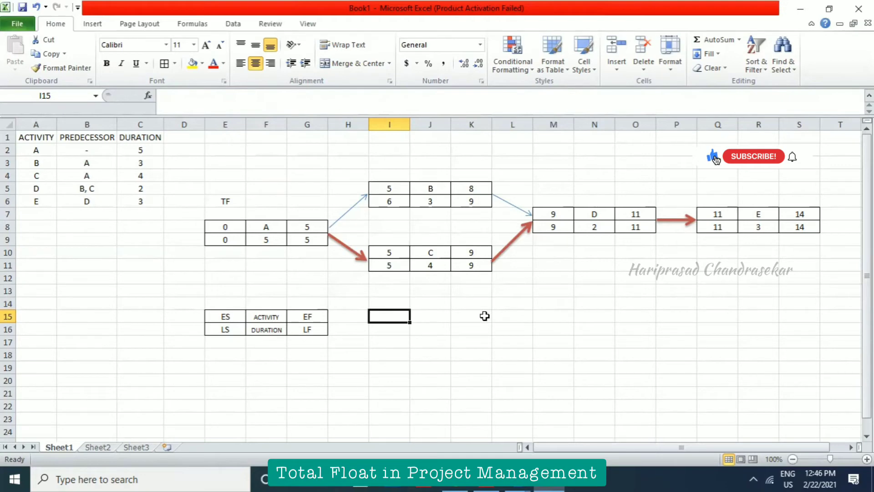
{"action": "type", "text": "TF"}
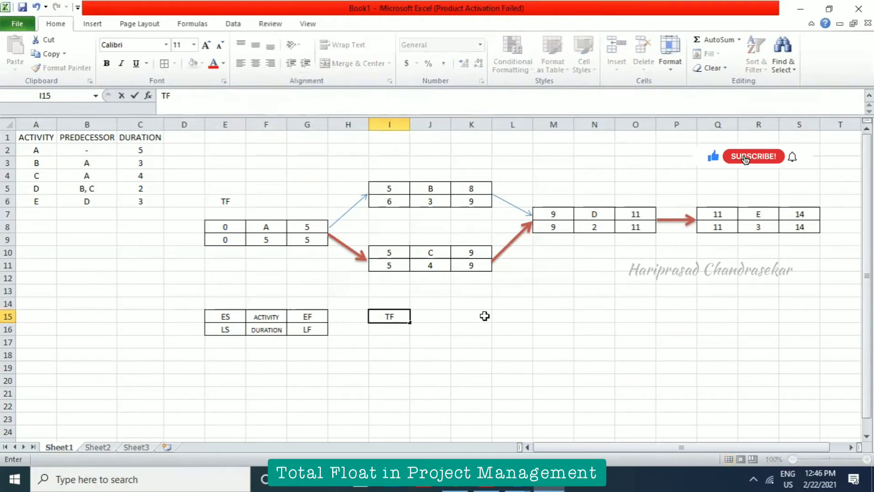
{"action": "key", "text": "BackSpace"}
{"action": "key", "text": "BackSpace"}
{"action": "key", "text": "Escape"}
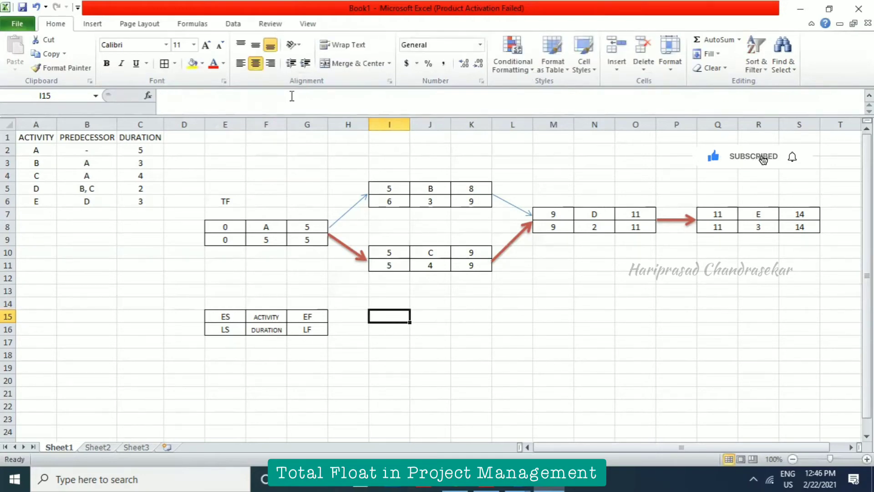
- Draw a rectangle about 0.94 by 2.71 inches below activity C, beside the ES/EF legend
{"action": "left_click", "coordinate": [93, 23]}
{"action": "left_click", "coordinate": [141, 39]}
{"action": "left_click", "coordinate": [132, 93]}
{"action": "left_click_drag", "start_coordinate": [397, 310], "coordinate": [565, 369]}
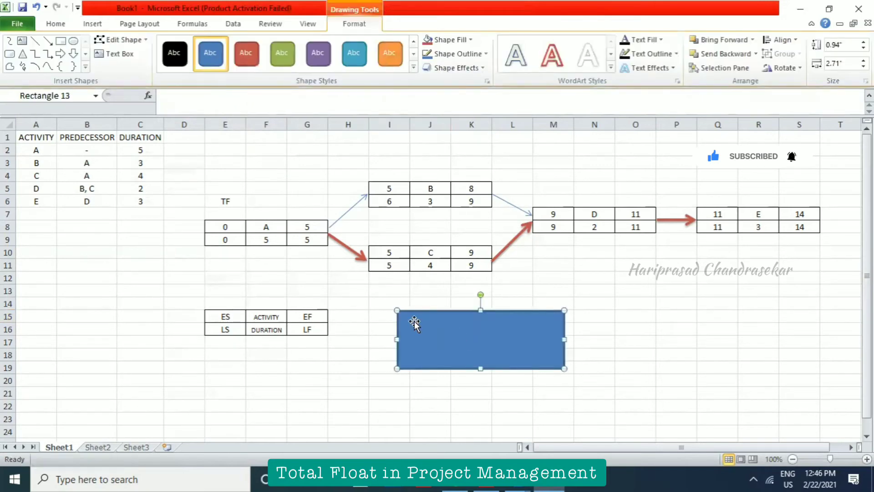
- Write "TF = LF - EF (FINISH FLOAT)" and "TF = LS - ES (START FLOAT)" in the rectangle and shrink it to about 0.63 by 1.99 inches
{"action": "type", "text": "TF = LF - EF"}
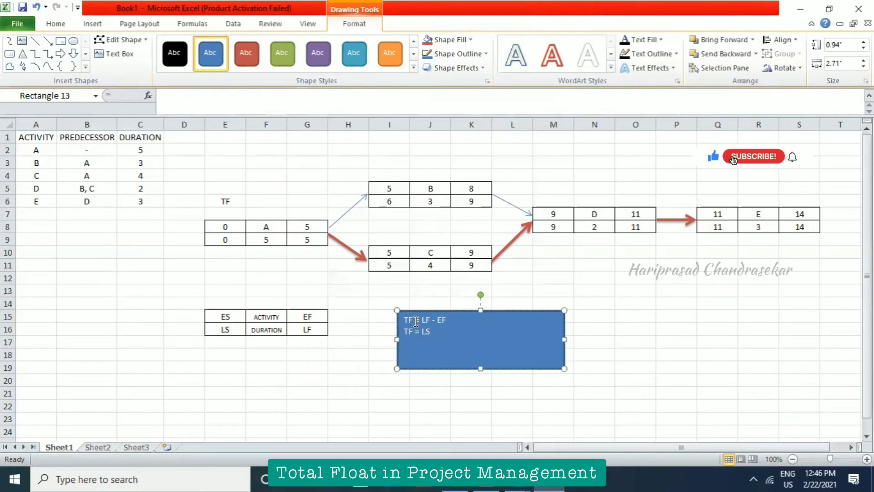
{"action": "left_click", "coordinate": [475, 320]}
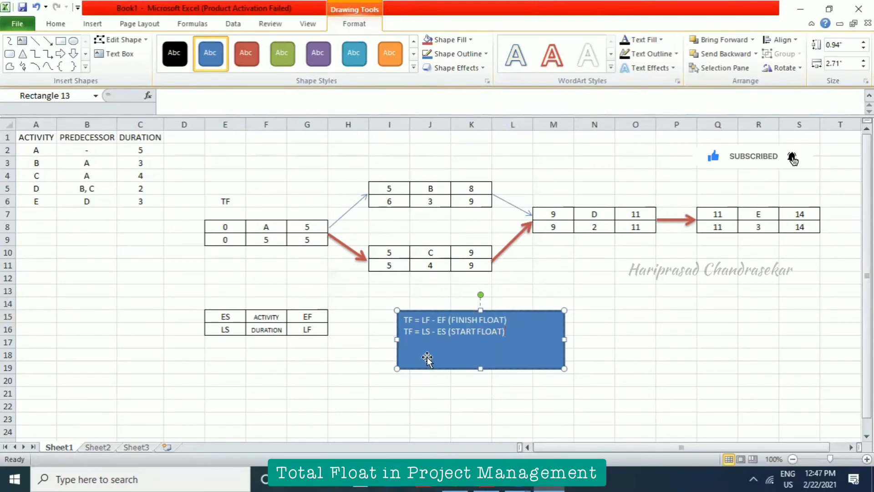
{"action": "left_click_drag", "start_coordinate": [562, 366], "coordinate": [521, 349]}
{"action": "left_click", "coordinate": [581, 340]}
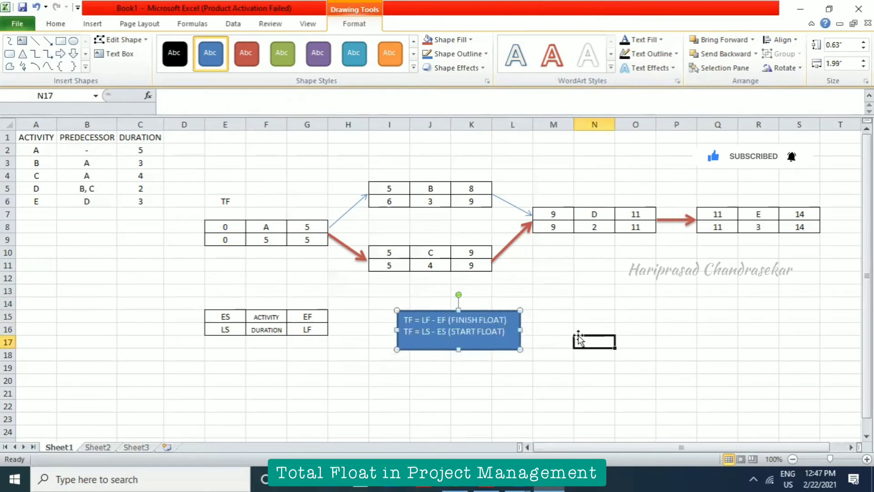
- Enter 0 as activity A's total float in F6, next to the TF label
{"action": "left_click", "coordinate": [262, 199]}
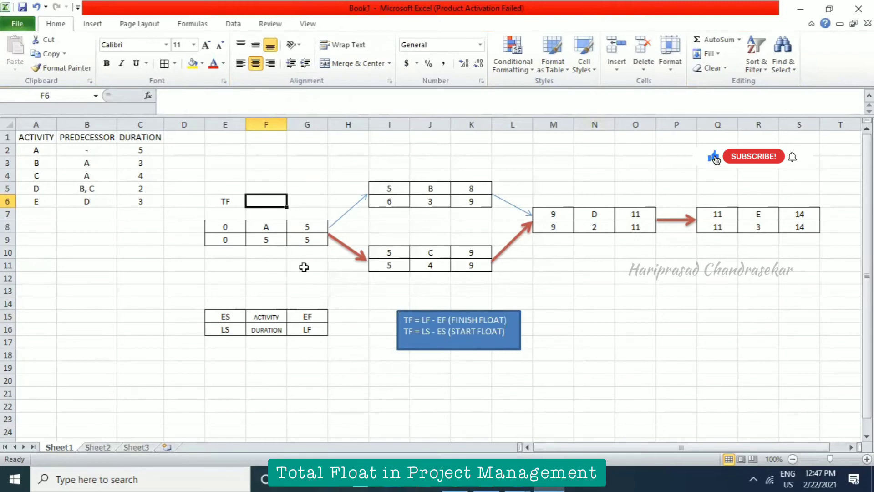
{"action": "left_click", "coordinate": [314, 330]}
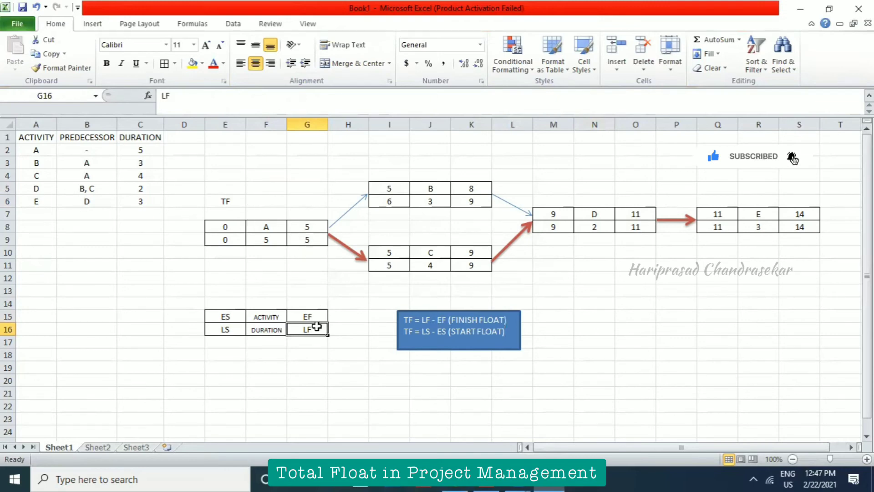
{"action": "left_click", "coordinate": [258, 202]}
{"action": "type", "text": "0"}
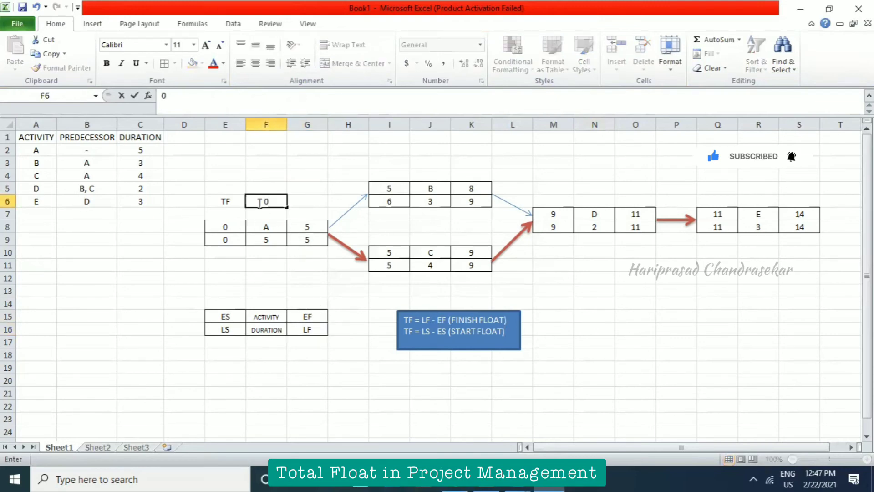
{"action": "left_click", "coordinate": [428, 172]}
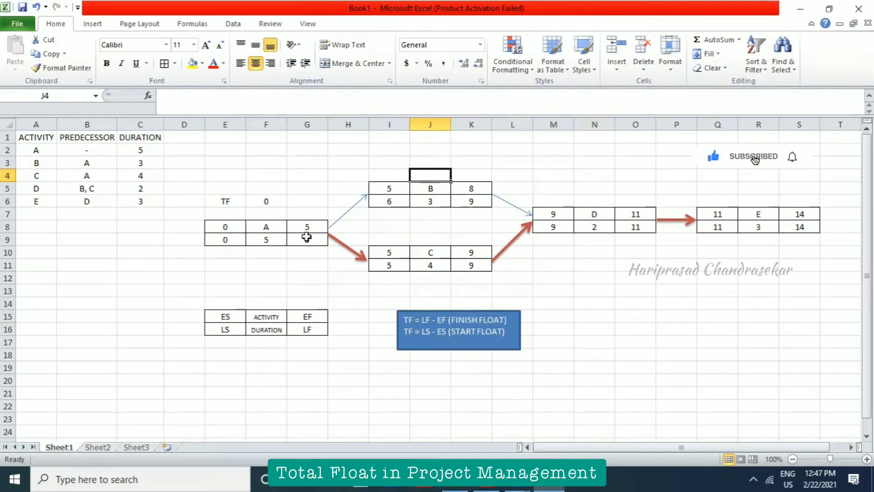
- Clear the 0 in F6 and move the TF label from E6 into F6, above activity A
{"action": "left_click", "coordinate": [273, 200]}
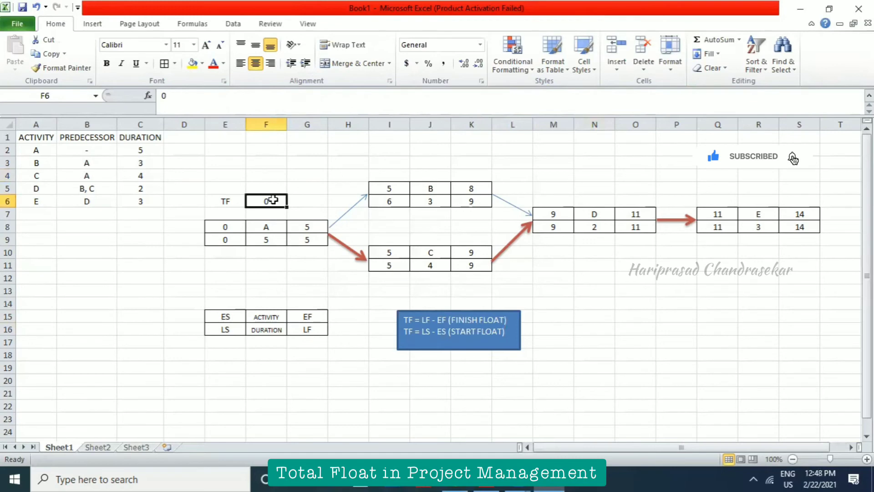
{"action": "key", "text": "BackSpace"}
{"action": "left_click", "coordinate": [224, 198]}
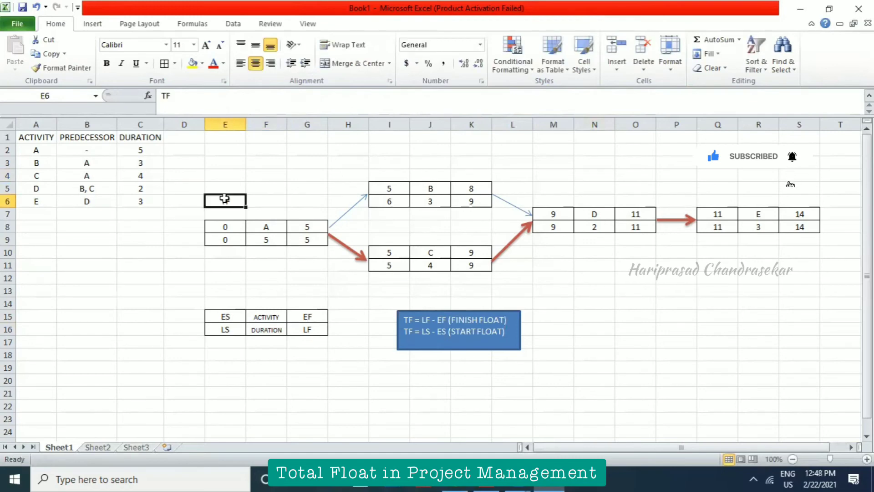
{"action": "key", "text": "ctrl+c"}
{"action": "left_click_drag", "start_coordinate": [245, 199], "coordinate": [256, 198]}
- Calculate activity A's finish float in G6 with the formula =G9-G8
{"action": "left_click", "coordinate": [308, 204]}
{"action": "type", "text": "="}
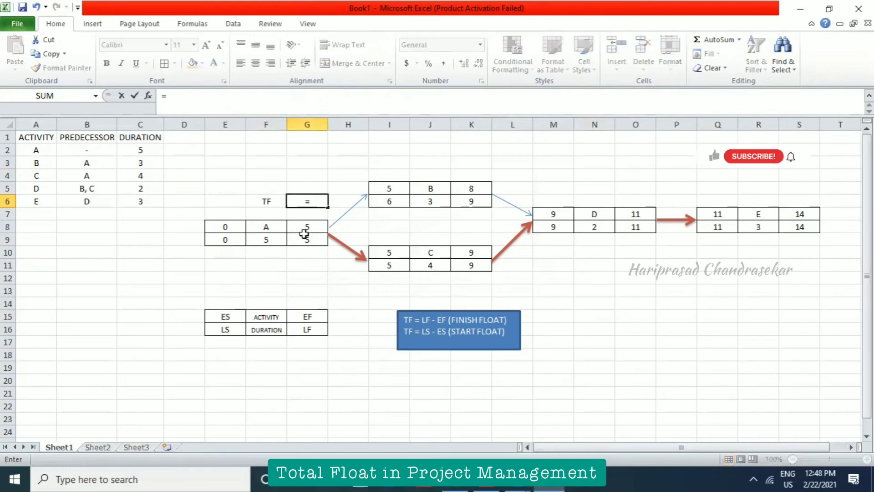
{"action": "left_click", "coordinate": [310, 238]}
{"action": "type", "text": "-"}
{"action": "left_click", "coordinate": [310, 226]}
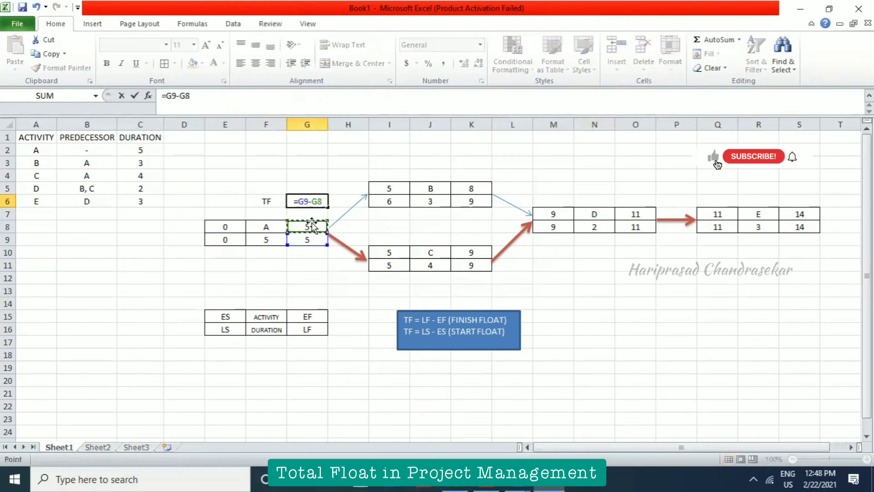
{"action": "key", "text": "Return"}
- Copy the float formula from G6 into E6 to calculate activity A's start float
{"action": "left_click", "coordinate": [304, 201]}
{"action": "key", "text": "ctrl+c"}
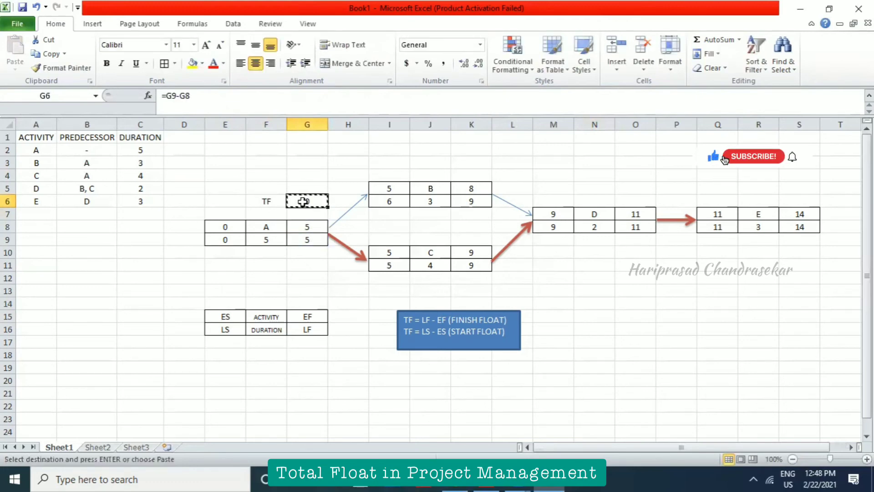
{"action": "left_click", "coordinate": [225, 200]}
{"action": "key", "text": "ctrl+v"}
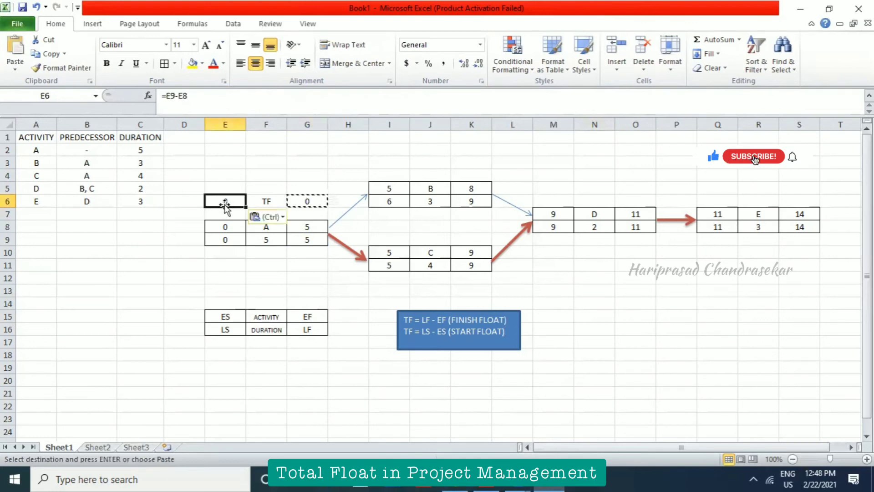
{"action": "key", "text": "Escape"}
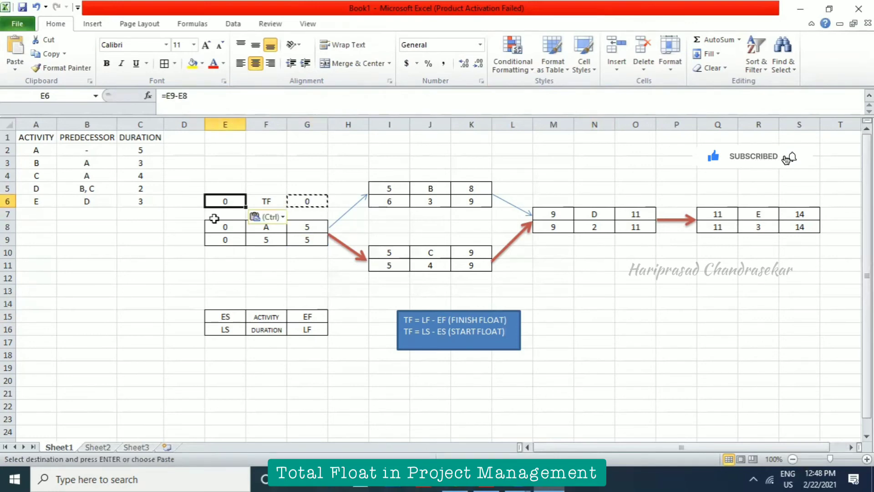
{"action": "left_click", "coordinate": [312, 202]}
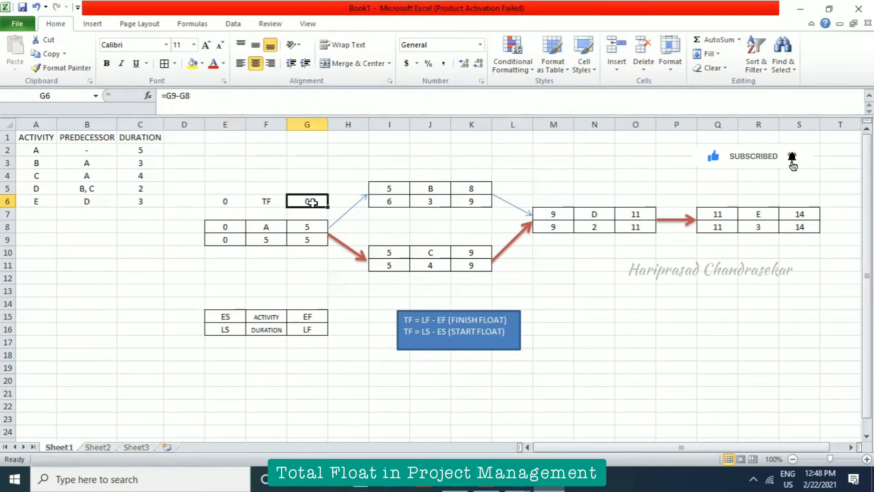
{"action": "left_click", "coordinate": [264, 201]}
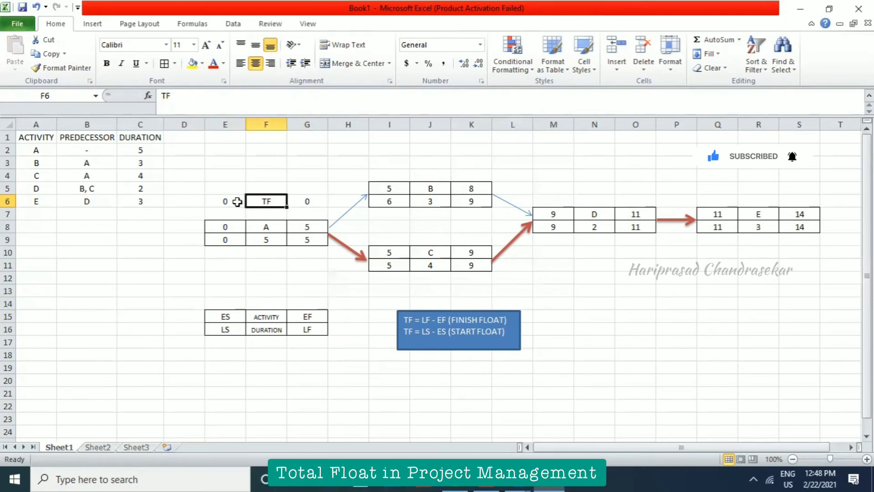
- Copy the total float row E6:G6 above activity B starting at I3 and above activity C starting at I8
{"action": "left_click_drag", "start_coordinate": [232, 202], "coordinate": [311, 207]}
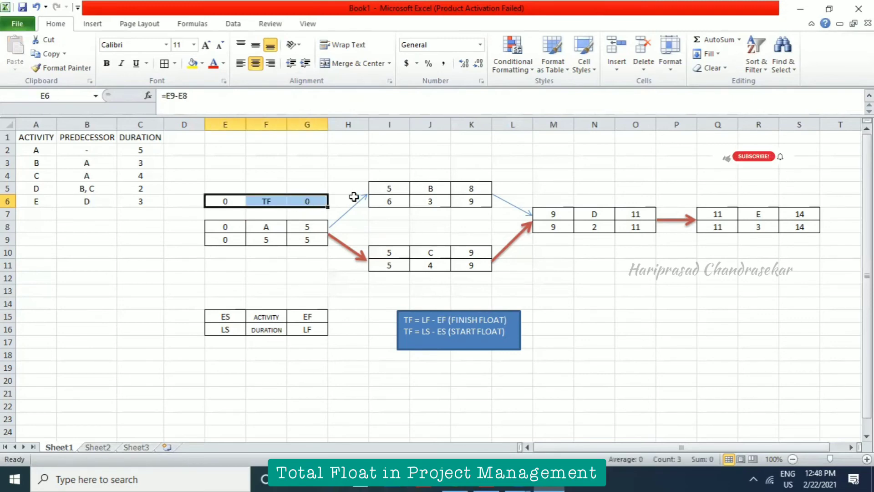
{"action": "key", "text": "ctrl+c"}
{"action": "left_click", "coordinate": [391, 164]}
{"action": "key", "text": "ctrl+v"}
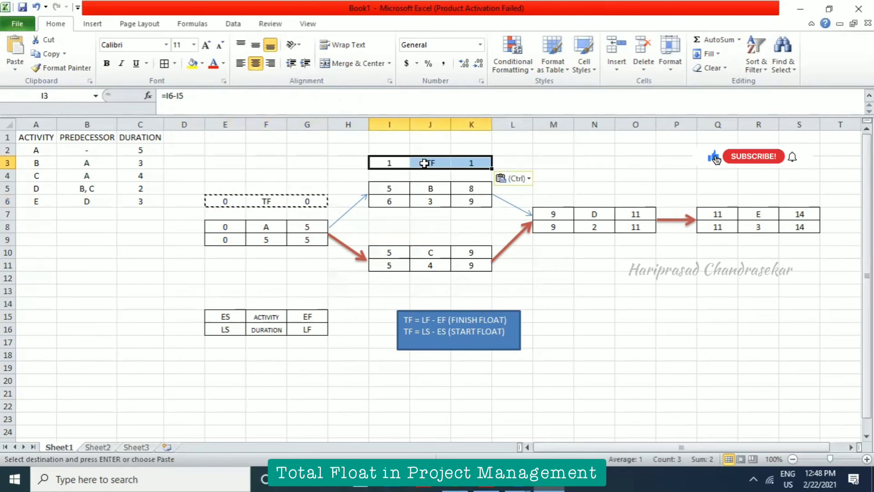
{"action": "key", "text": "ctrl+c"}
{"action": "left_click", "coordinate": [397, 226]}
{"action": "key", "text": "ctrl+v"}
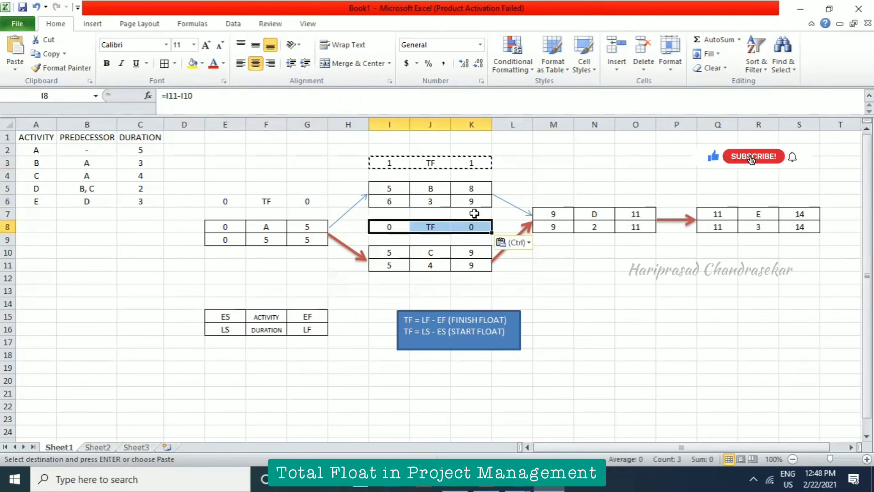
- Paste the copied total float row above activity D starting at M5 and above activity E starting at Q5
{"action": "left_click", "coordinate": [560, 188]}
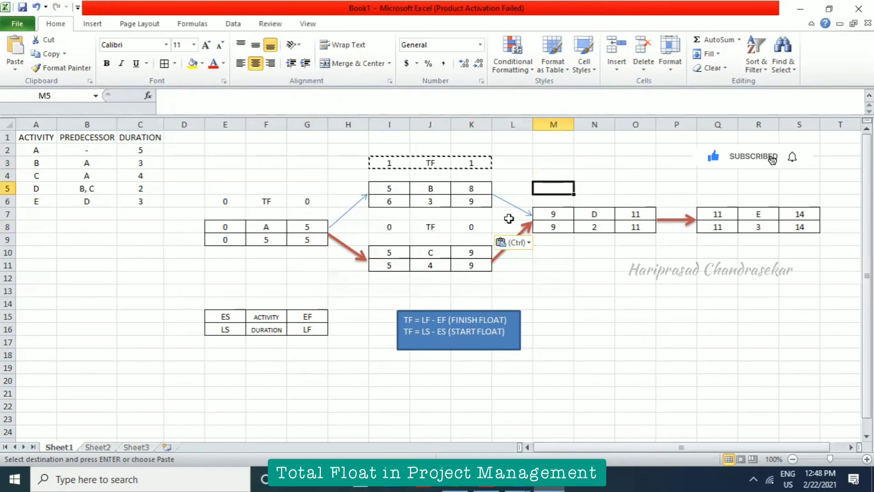
{"action": "key", "text": "ctrl+v"}
{"action": "left_click", "coordinate": [719, 190]}
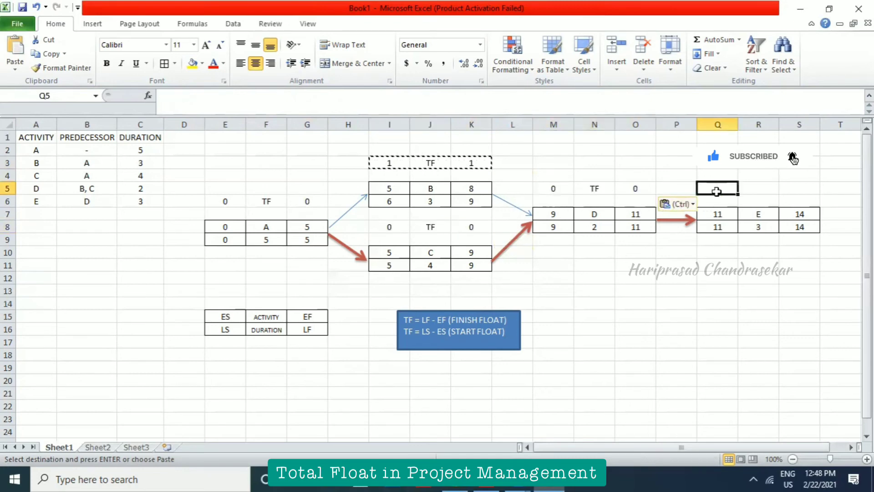
{"action": "key", "text": "ctrl+v"}
{"action": "left_click", "coordinate": [325, 329]}
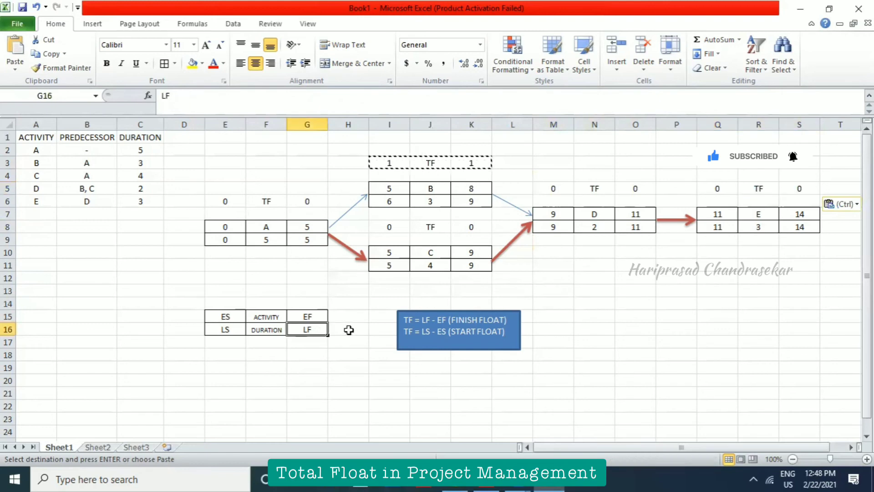
{"action": "key", "text": "Escape"}
{"action": "left_click", "coordinate": [351, 327]}
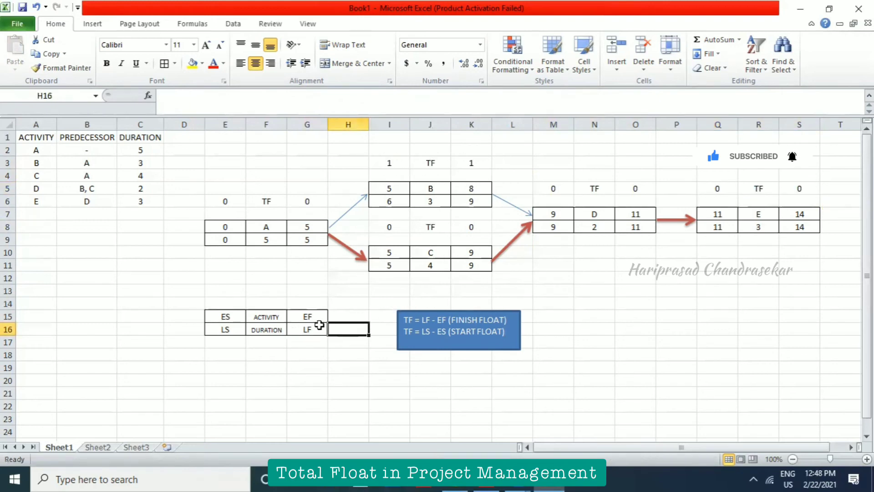
{"action": "left_click", "coordinate": [319, 325]}
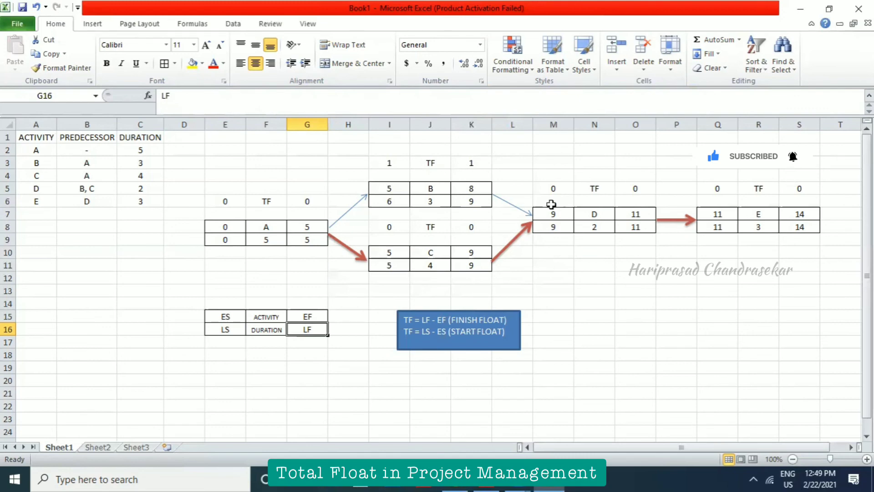
{"action": "left_click", "coordinate": [475, 160]}
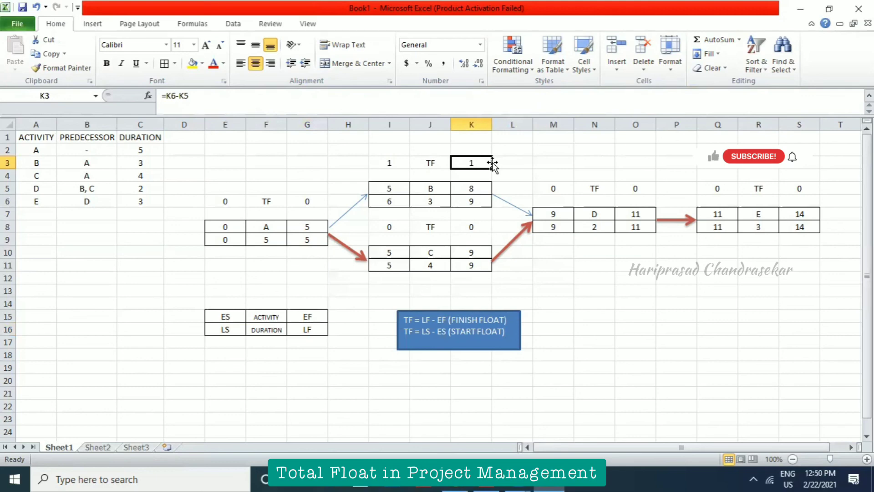